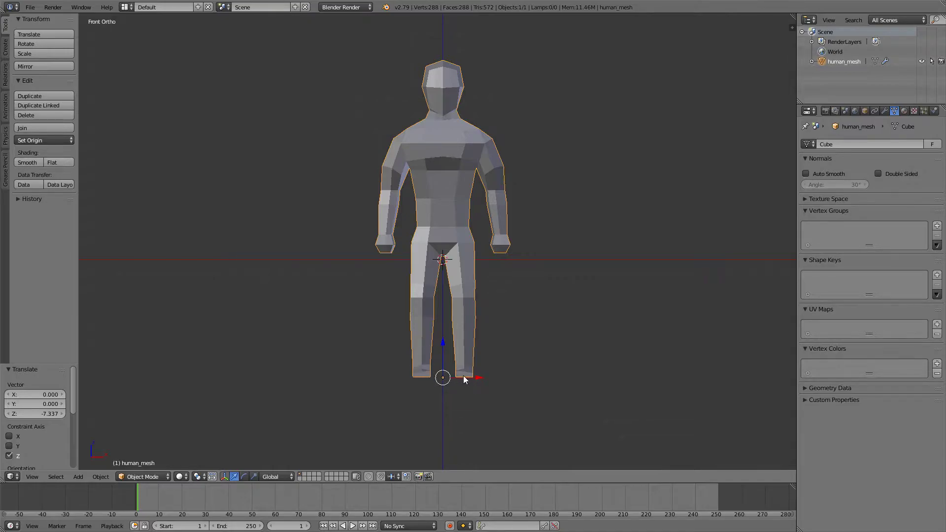
- Raise the human mesh vertically until its feet rest on the ground line
key(g)
key(z)
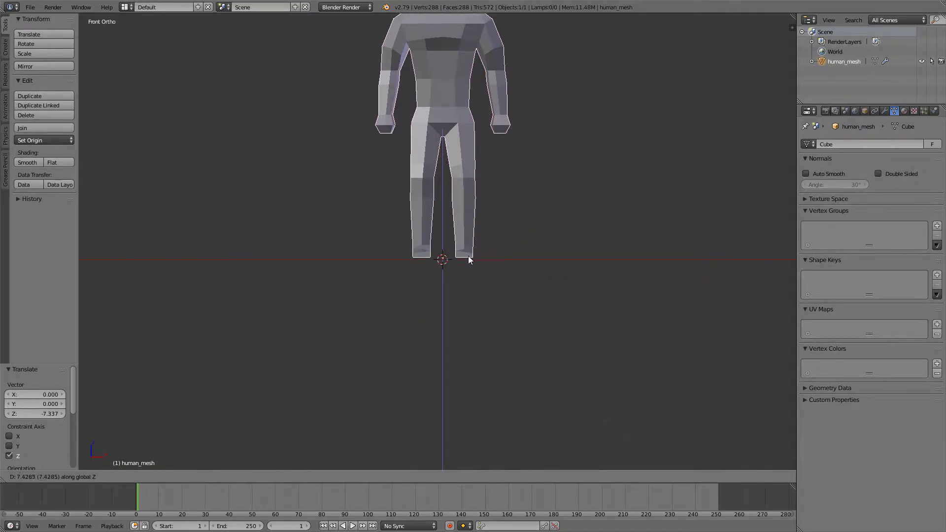
click(469, 262)
scroll(468, 257, up, 3)
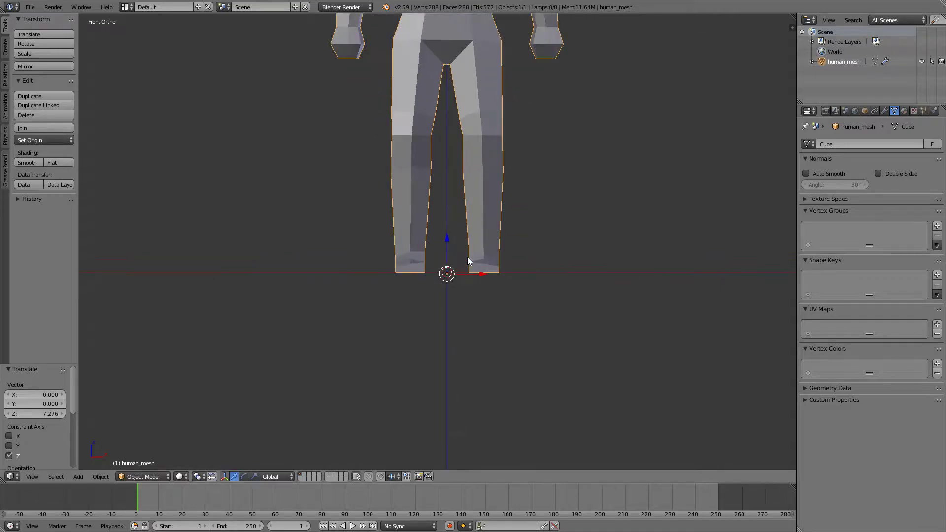
key(g)
key(z)
click(467, 255)
scroll(478, 254, down, 4)
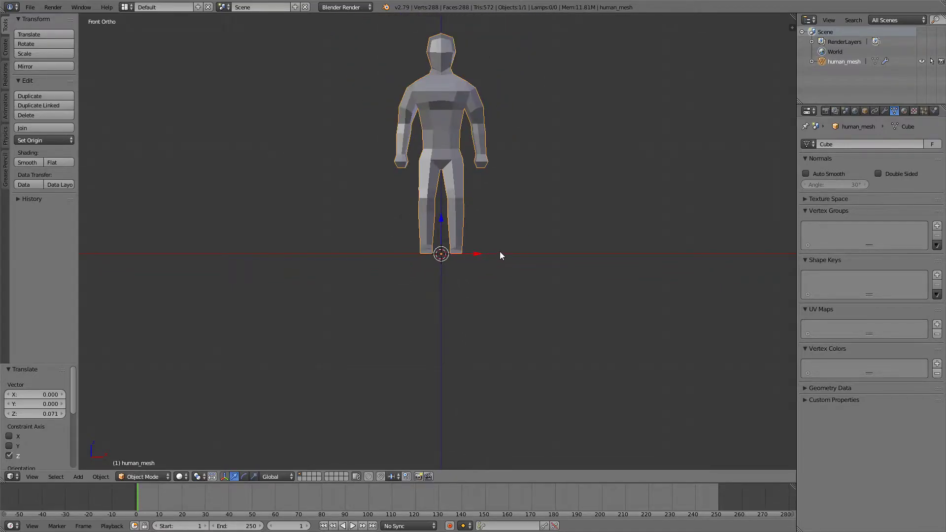
- Set the mesh origin to the 3D cursor at world centre
key(ctrl+shift+alt+c)
click(489, 272)
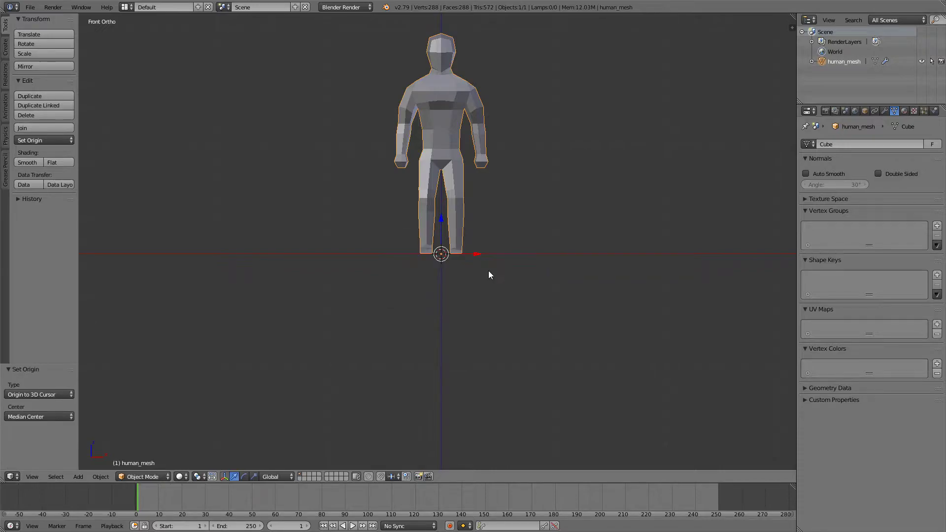
scroll(493, 256, up, 2)
- Add a single-bone armature at the origin and raise it vertically
key(a)
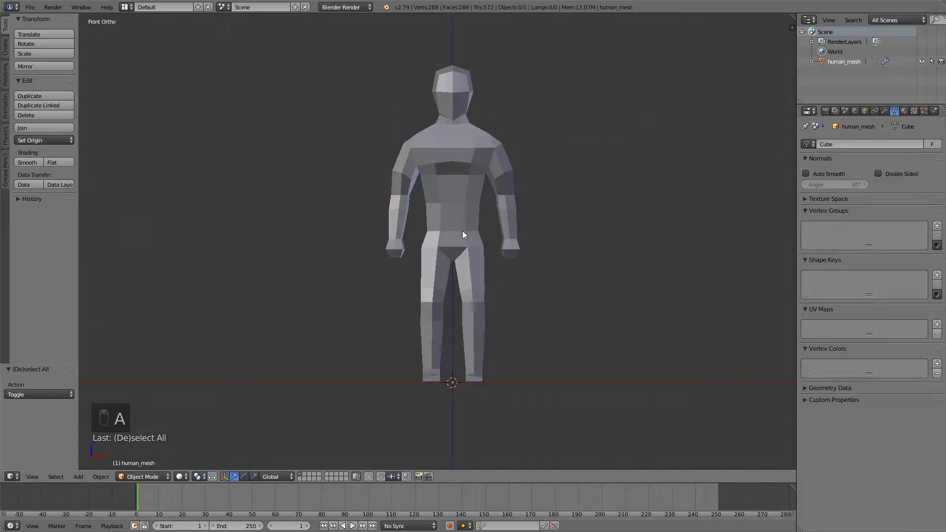
key(shift+a)
mouse_move(464, 232)
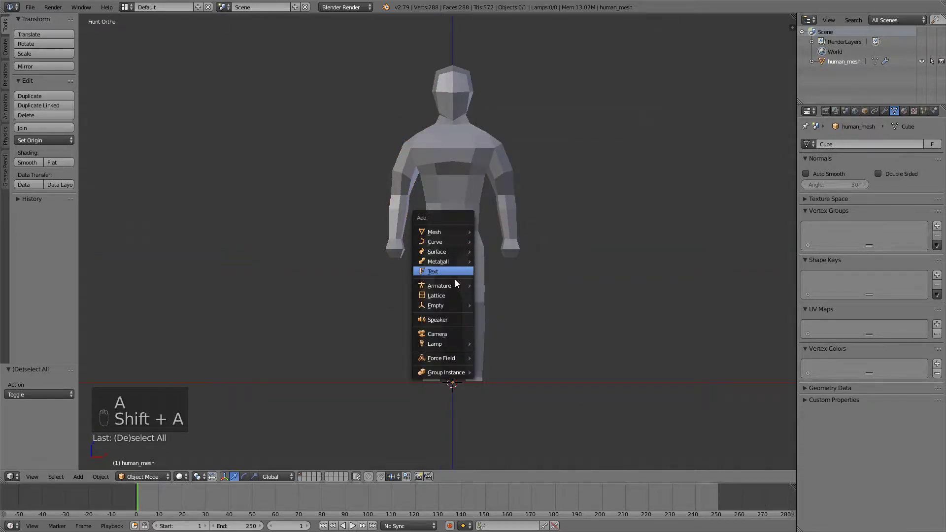
mouse_move(452, 286)
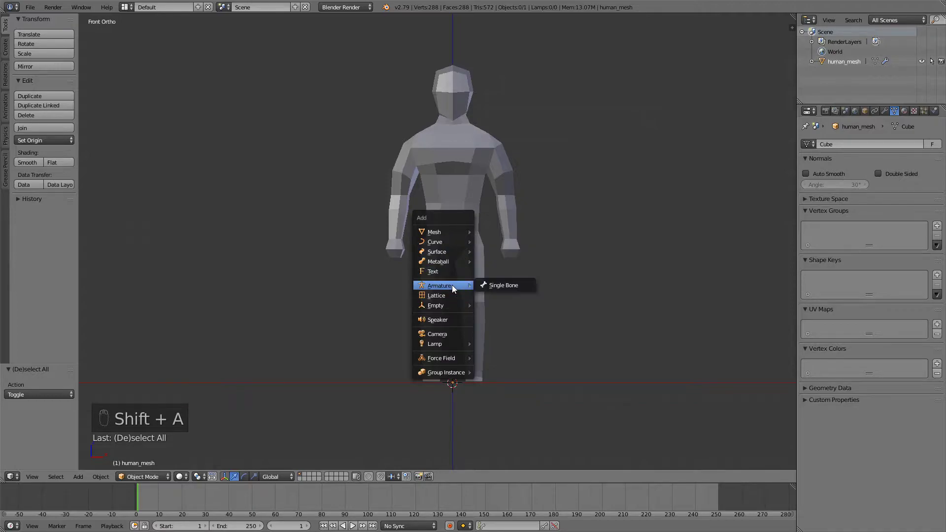
click(498, 288)
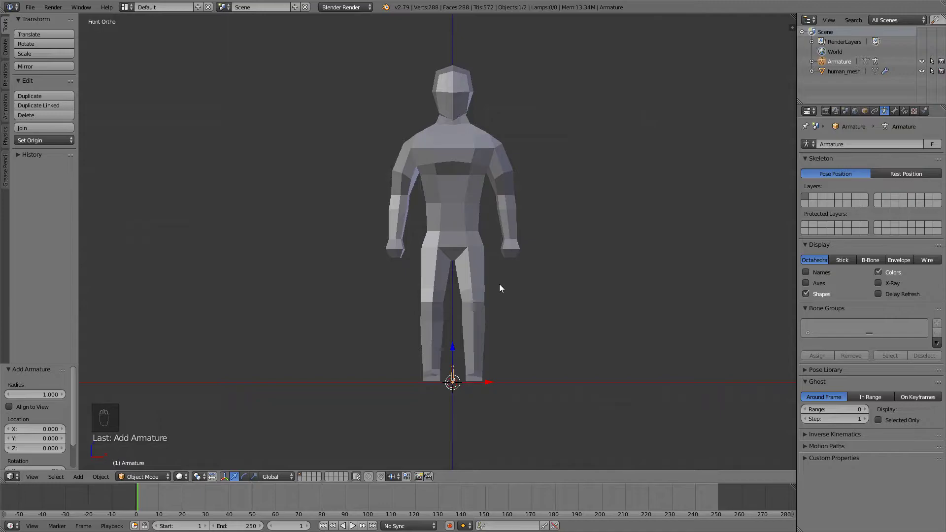
key(g)
key(z)
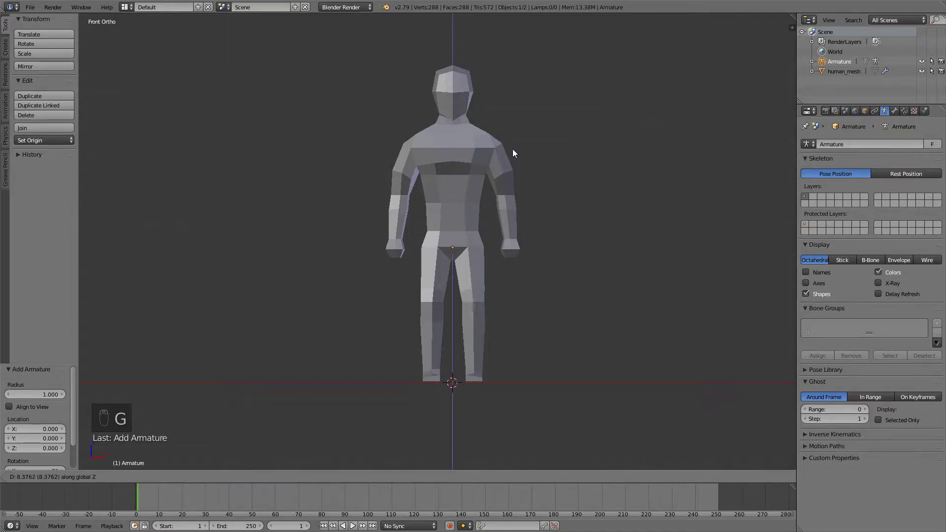
click(513, 148)
scroll(442, 251, up, 2)
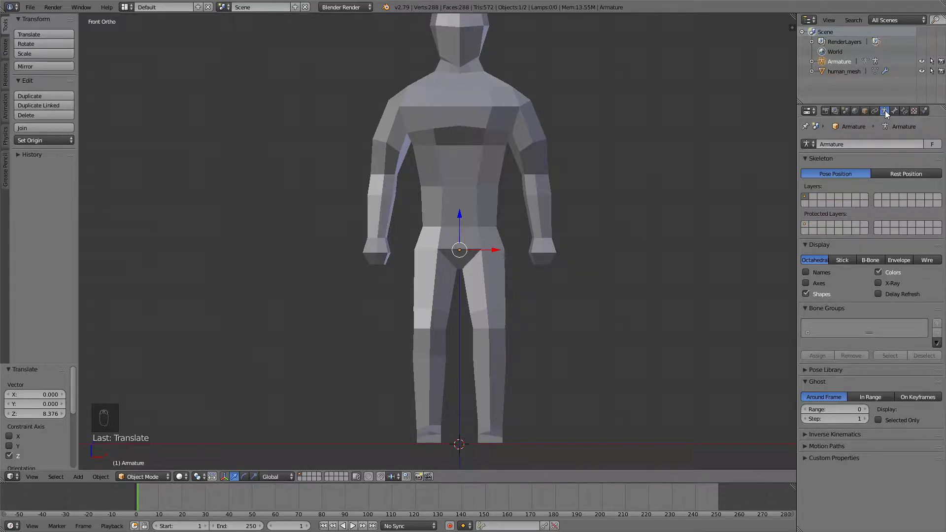
- Turn on X-Ray in the armature's display properties so the bone shows through the mesh
click(878, 284)
scroll(507, 246, up, 2)
scroll(501, 246, down, 2)
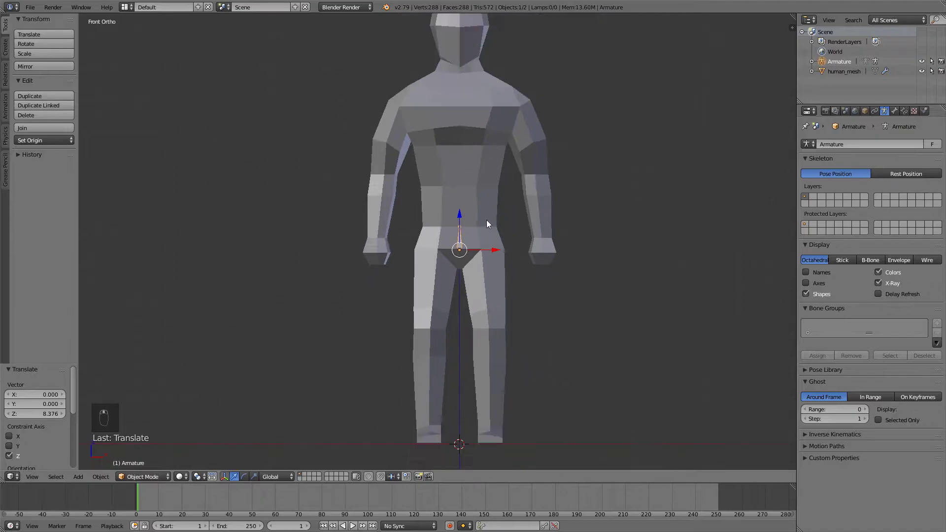
- Move the armature straight up to hip height, Z 0.573
key(g)
key(z)
click(460, 217)
scroll(466, 219, up, 2)
shift+middle_drag(531, 231, 462, 233)
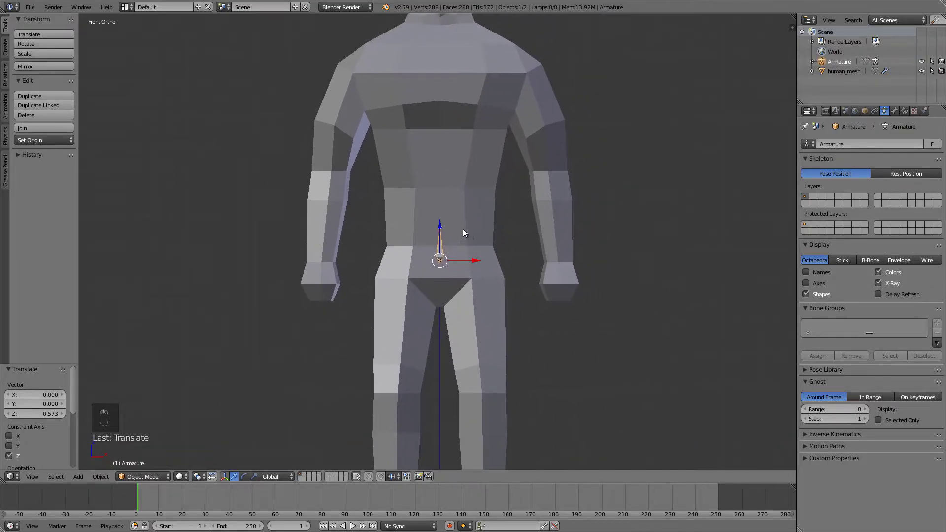
- In Edit Mode, move the first bone's tip up to chest height
key(Tab)
right_click(441, 228)
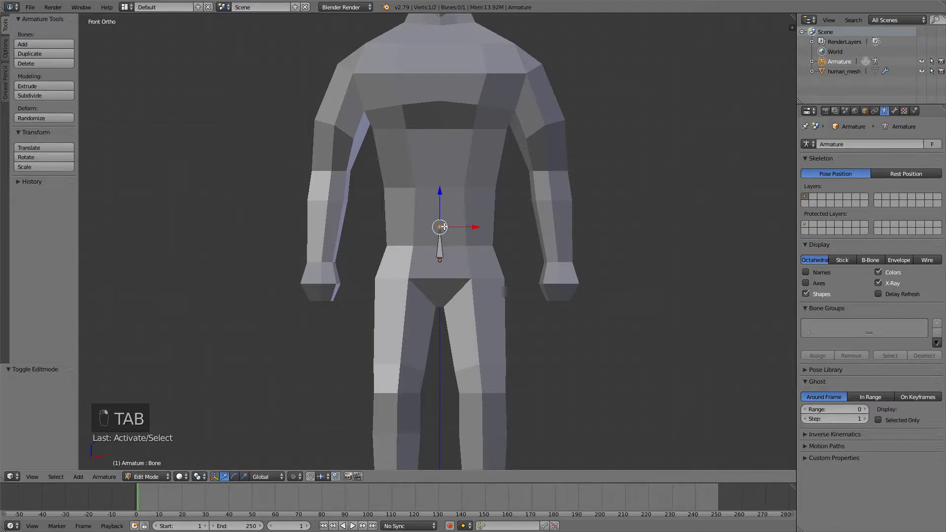
scroll(440, 227, down, 2)
key(g)
key(g)
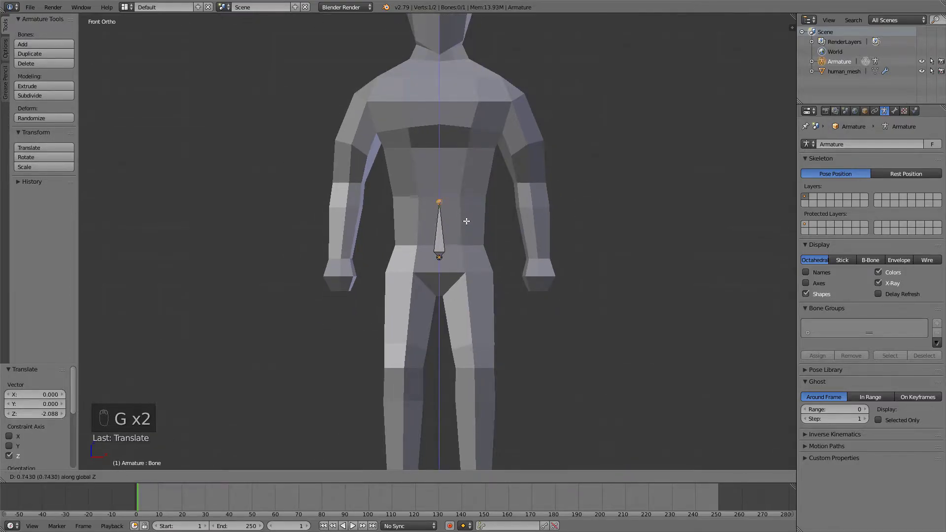
click(466, 179)
shift+middle_drag(512, 172, 522, 226)
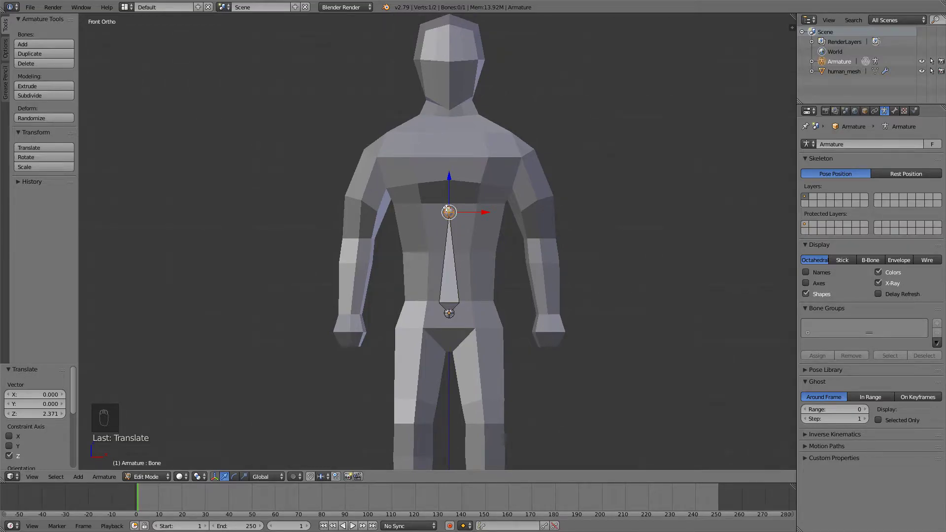
shift+middle_drag(473, 204, 475, 256)
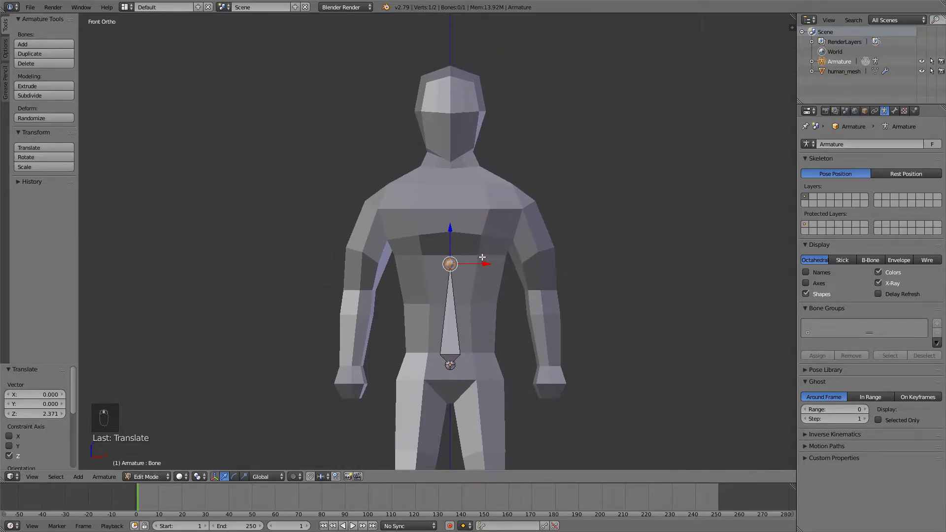
- Extrude a second bone vertically from the chest to the neck
key(e)
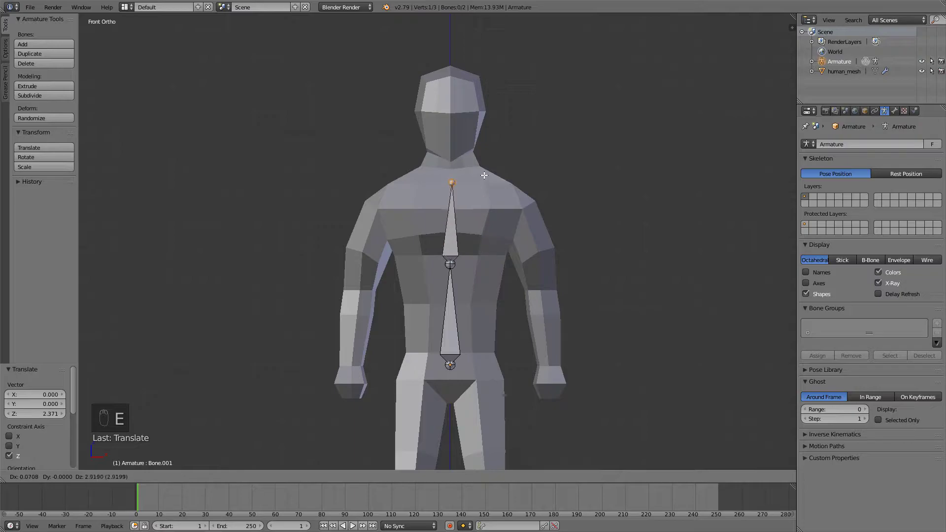
key(z)
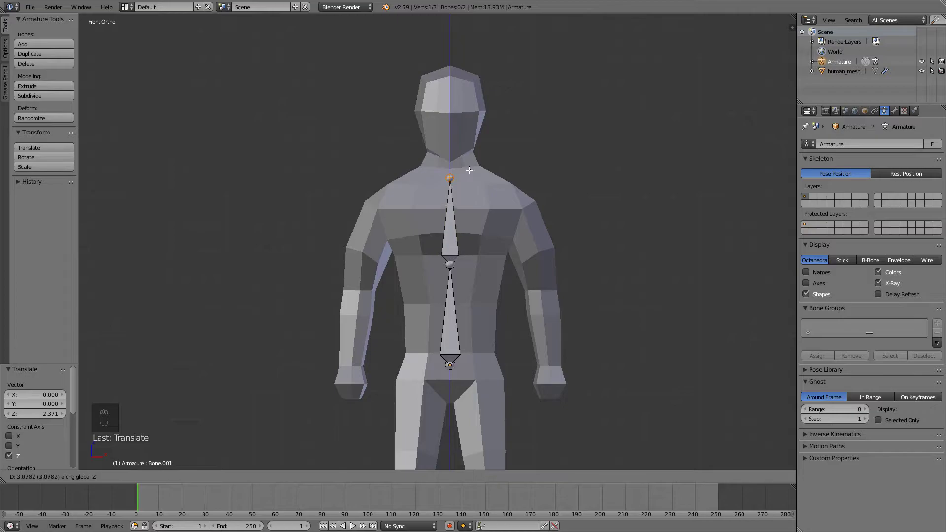
click(471, 164)
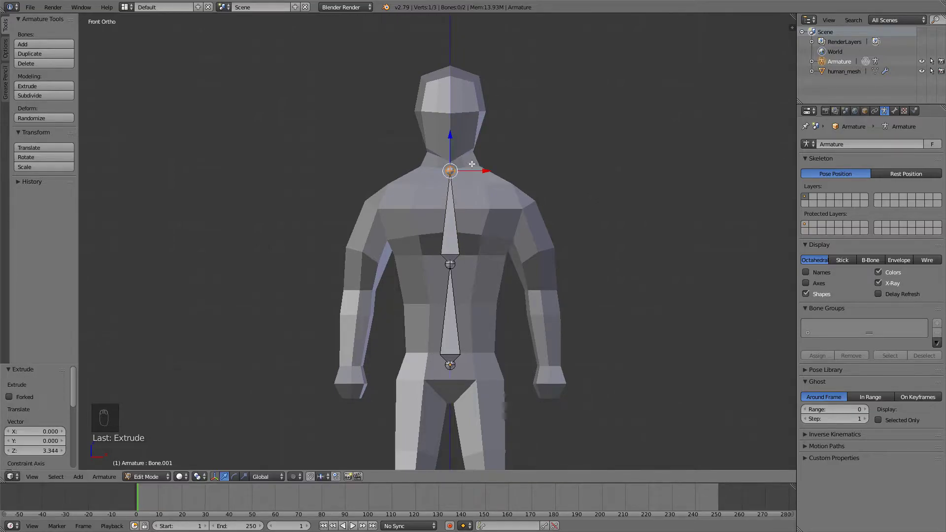
scroll(464, 162, up, 3)
- Extrude two more bones up the neck and into the top of the head
key(e)
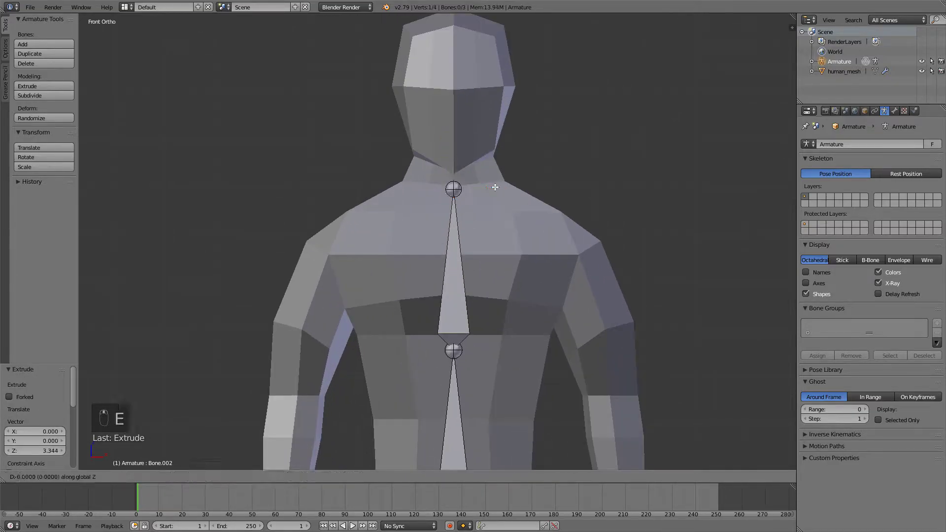
click(494, 157)
mouse_move(494, 157)
shift+middle_down()
mouse_move(487, 223)
mouse_move(497, 154)
shift+middle_up()
key(e)
click(502, 93)
scroll(513, 235, down, 2)
- In right side view, move the neck and head joints back inside the body
key(KP_3)
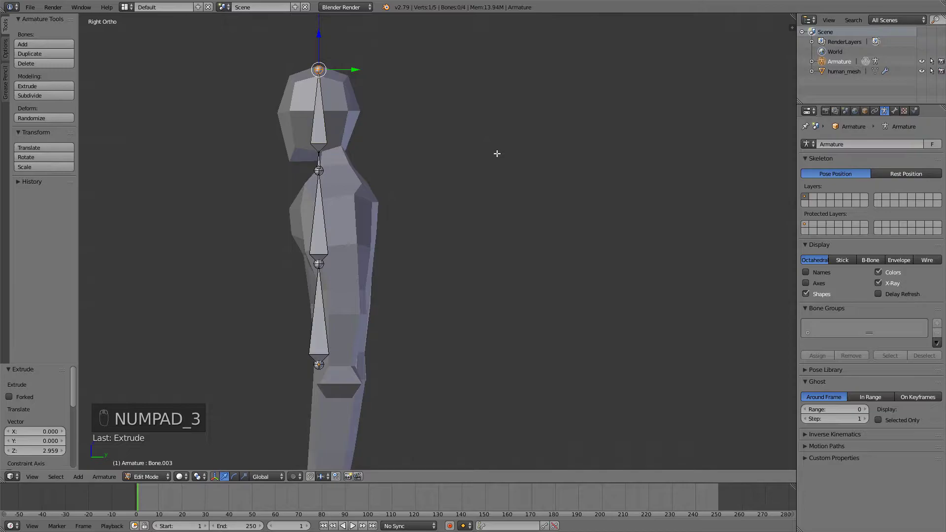
scroll(496, 153, up, 1)
ctrl+scroll(473, 194, left, 3)
right_click(390, 147)
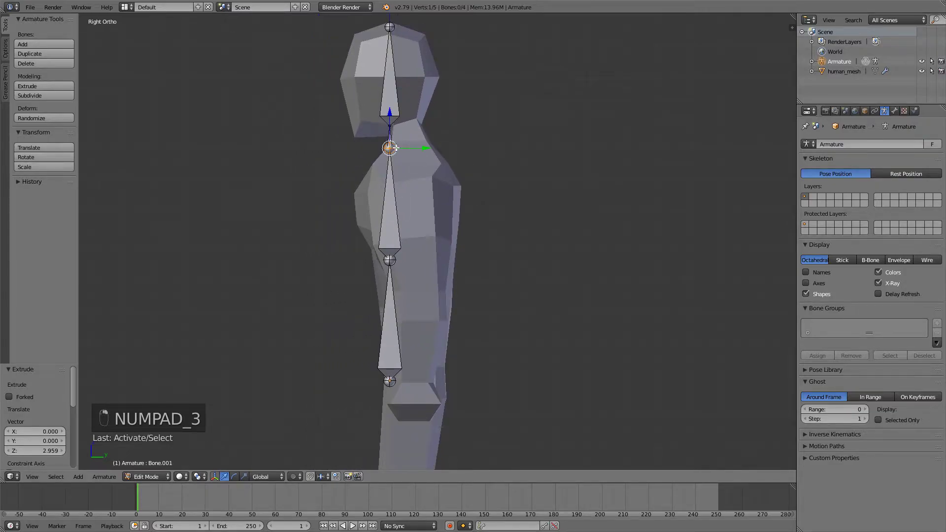
key(g)
click(413, 142)
right_click(390, 126)
key(g)
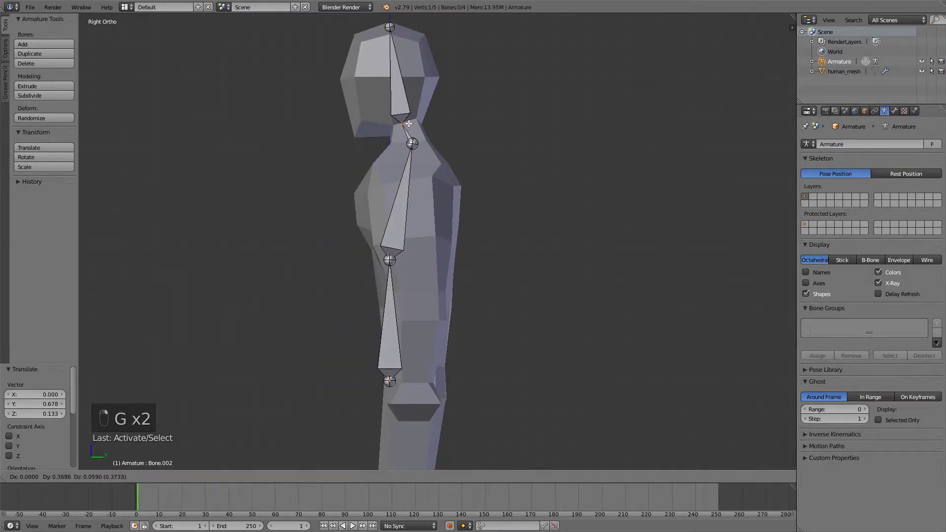
click(409, 124)
- Move the mid-torso joint and spine base into the hips (base shifted Y 0.708, Z -0.059)
shift+middle_drag(420, 146, 448, 127)
right_click(420, 241)
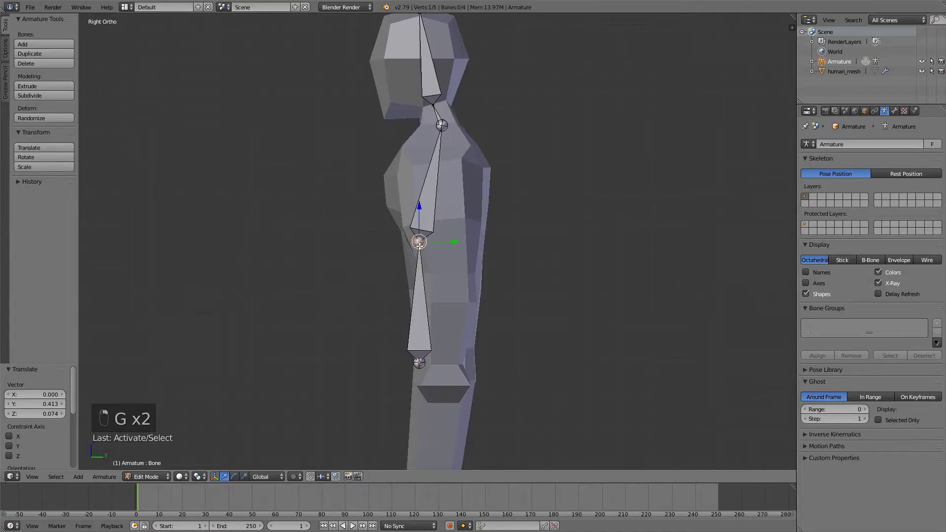
key(g)
click(453, 243)
right_click(419, 363)
key(g)
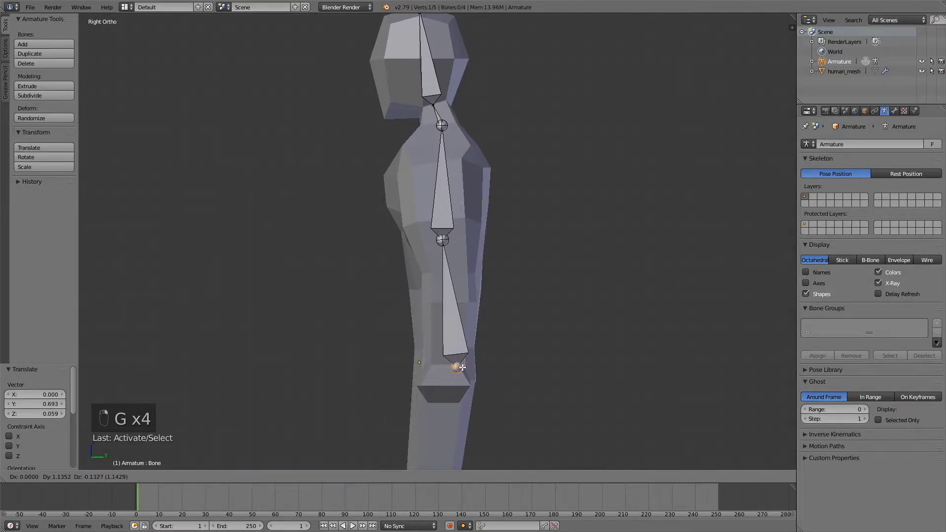
click(447, 364)
middle_drag(443, 364, 463, 300)
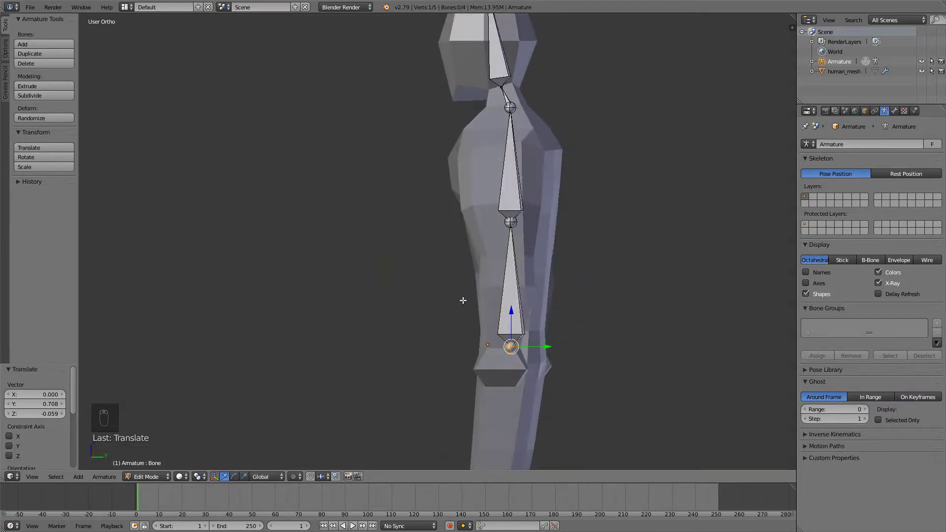
key(KP_3)
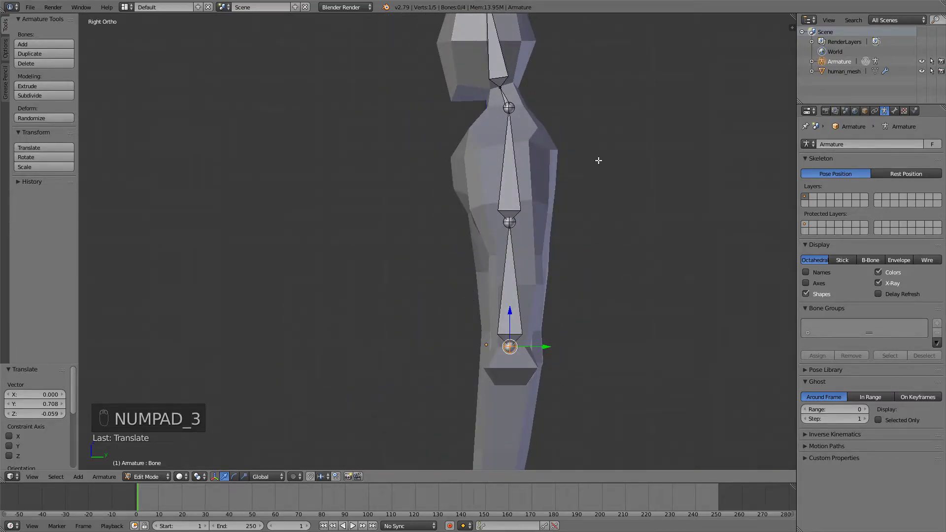
key(KP_1)
key(shift+c)
- Add a new bone at the shoulder and pull its tip down to the elbow
scroll(495, 239, up, 3)
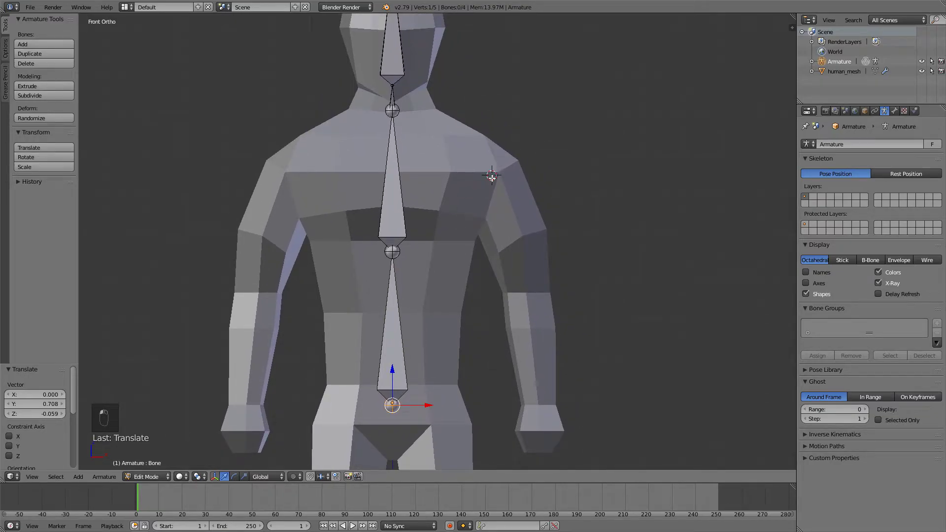
key(shift+a)
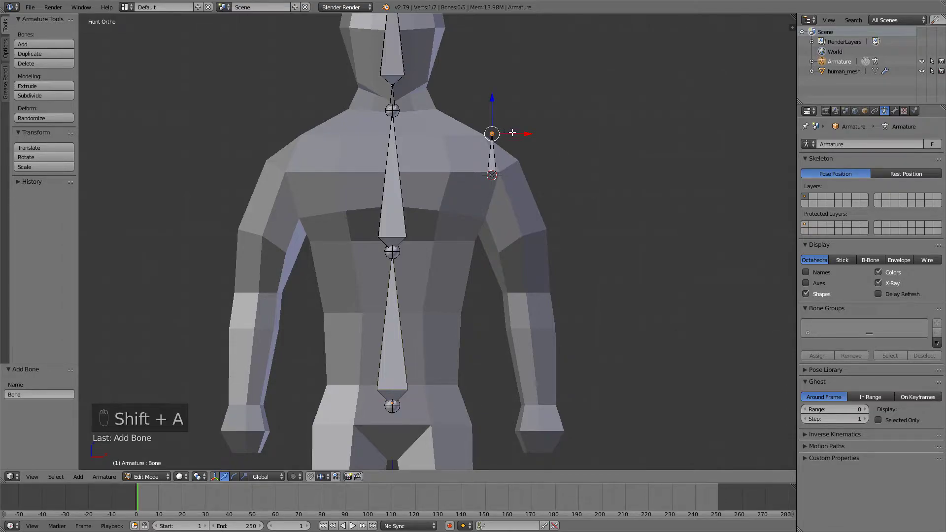
key(g)
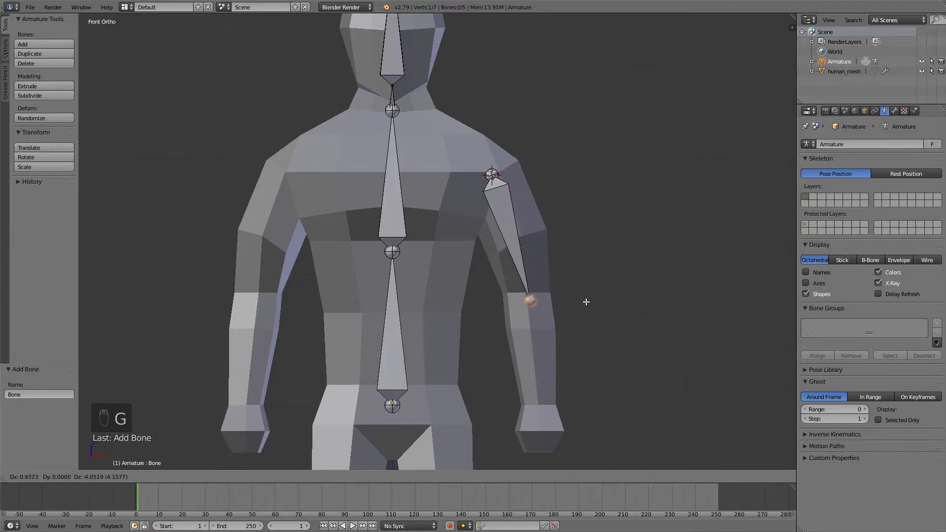
click(585, 298)
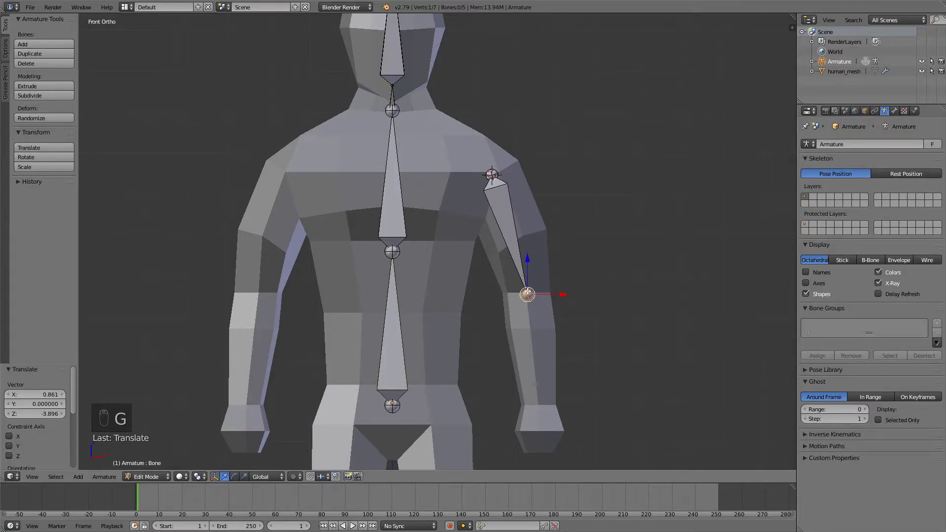
shift+middle_drag(533, 293, 523, 217)
- Extrude a forearm bone to the wrist and a short hand bone past it
key(e)
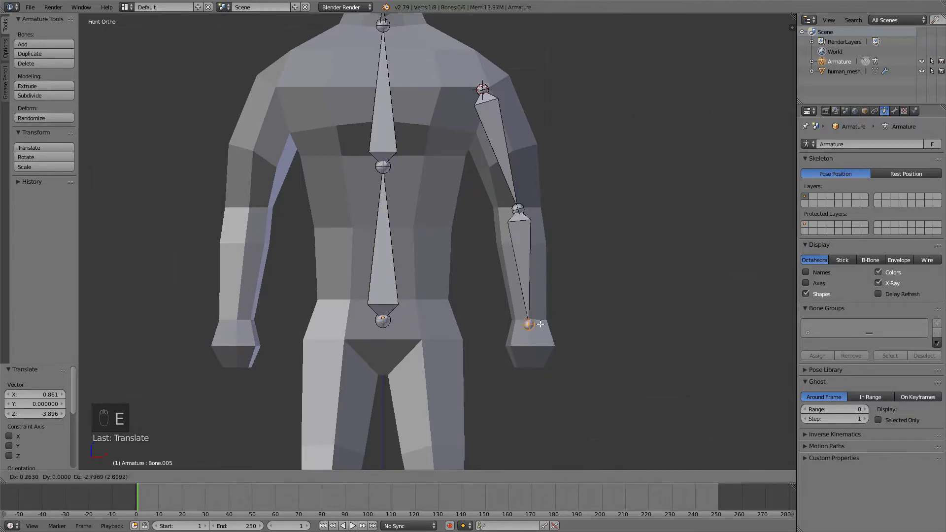
click(542, 323)
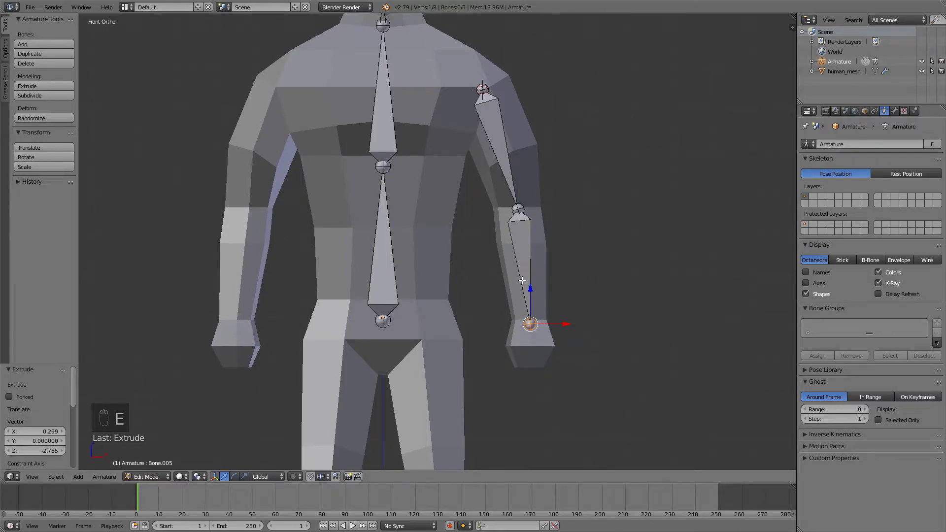
shift+middle_drag(522, 280, 501, 198)
scroll(517, 227, up, 2)
key(e)
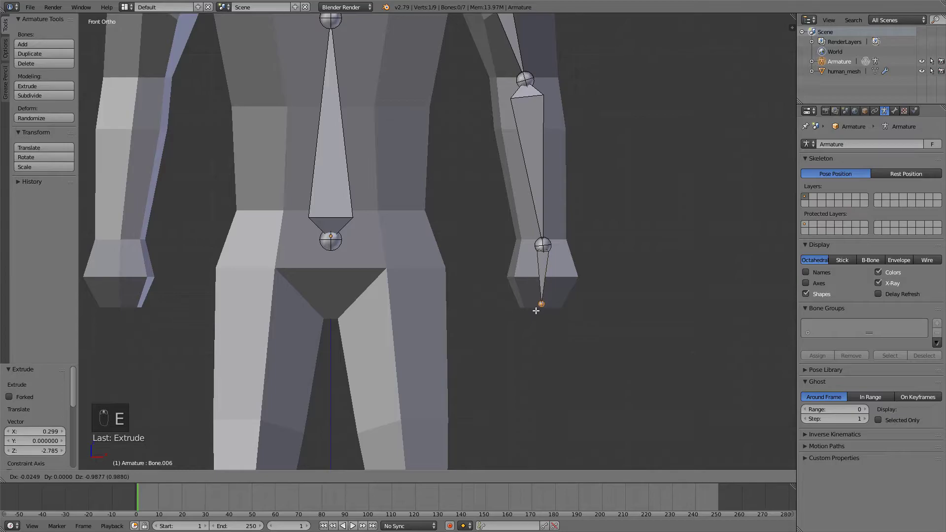
click(536, 311)
shift+middle_drag(536, 232, 527, 180)
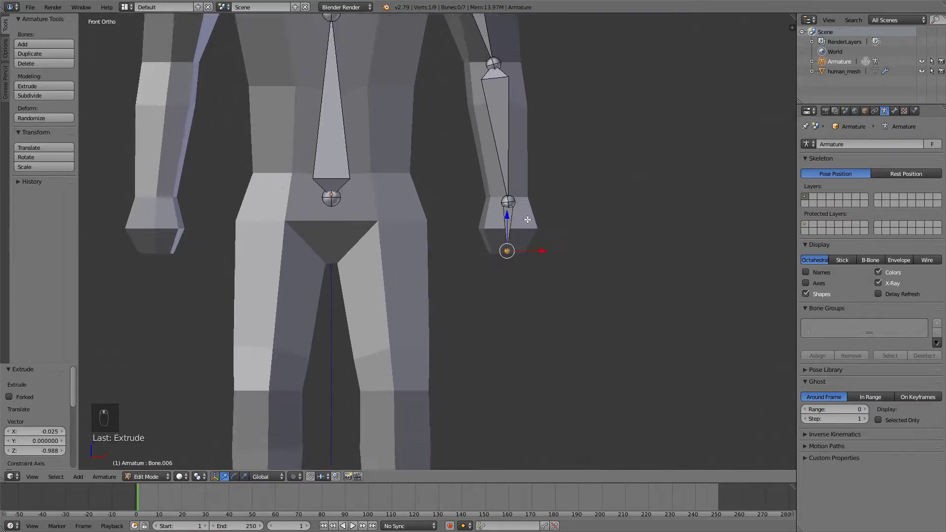
scroll(528, 225, up, 1)
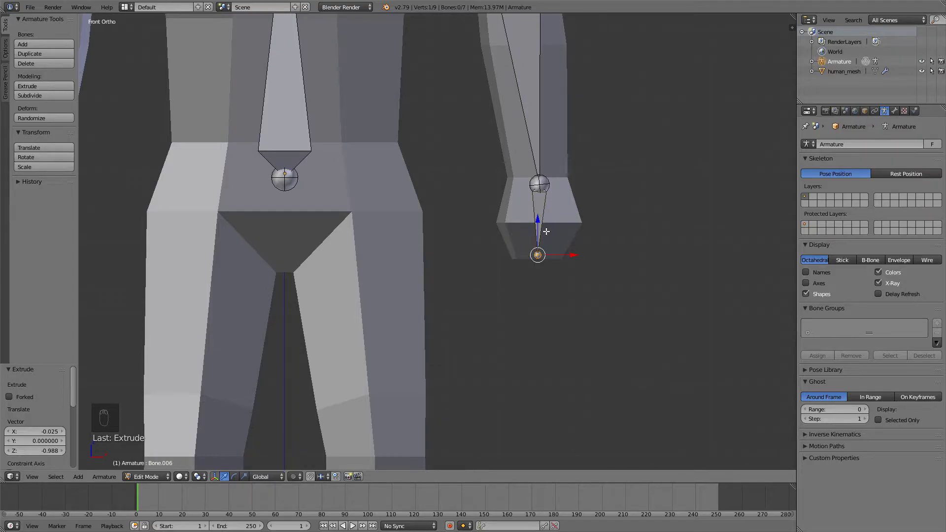
scroll(546, 229, down, 2)
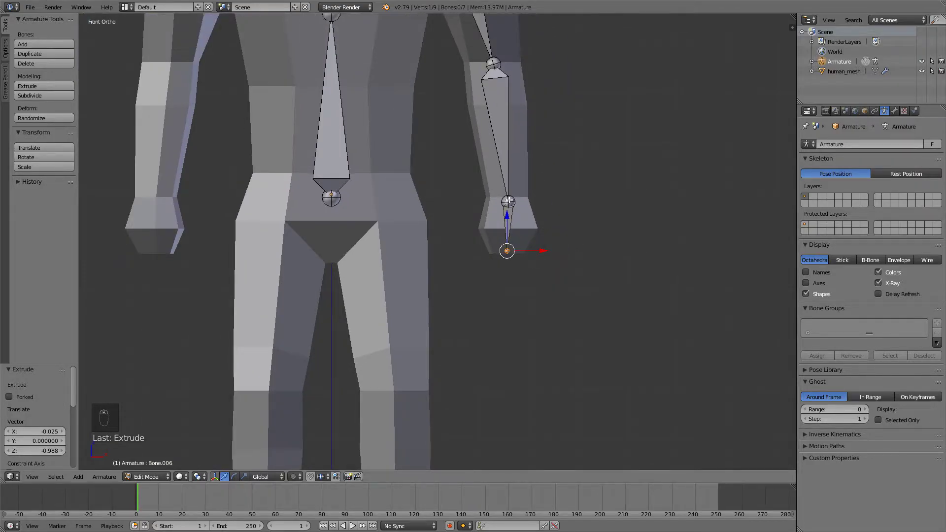
- In side view, shift the three arm bones 1.434 along Y into the arm
key(g)
key(KP_3)
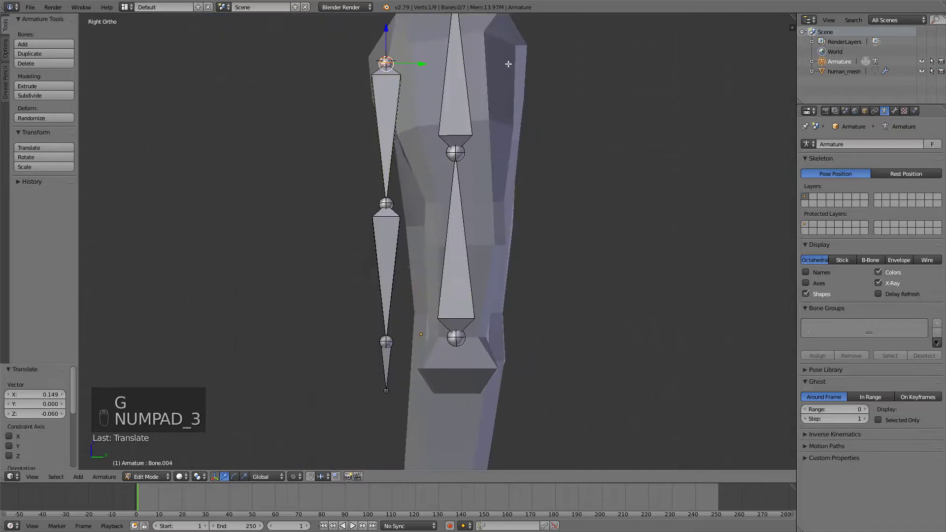
scroll(443, 87, down, 2)
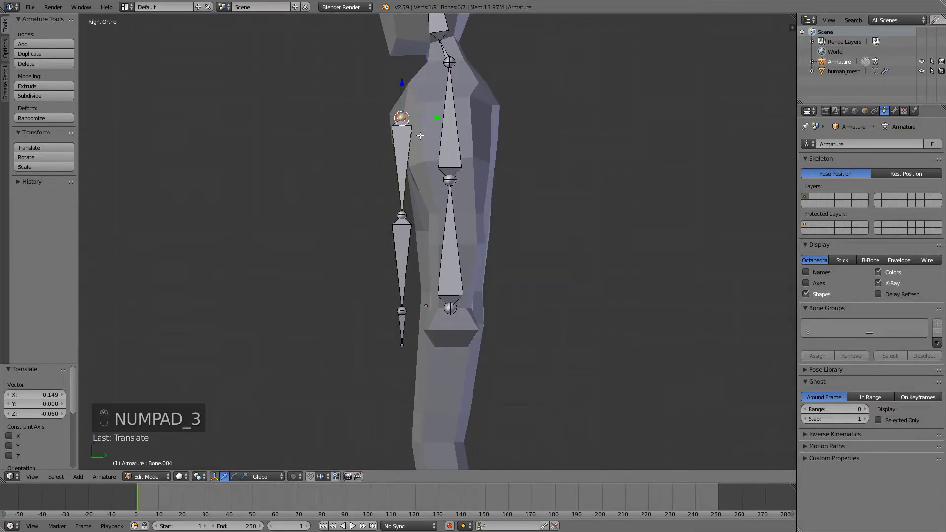
key(c)
drag(394, 106, 391, 351)
key(g)
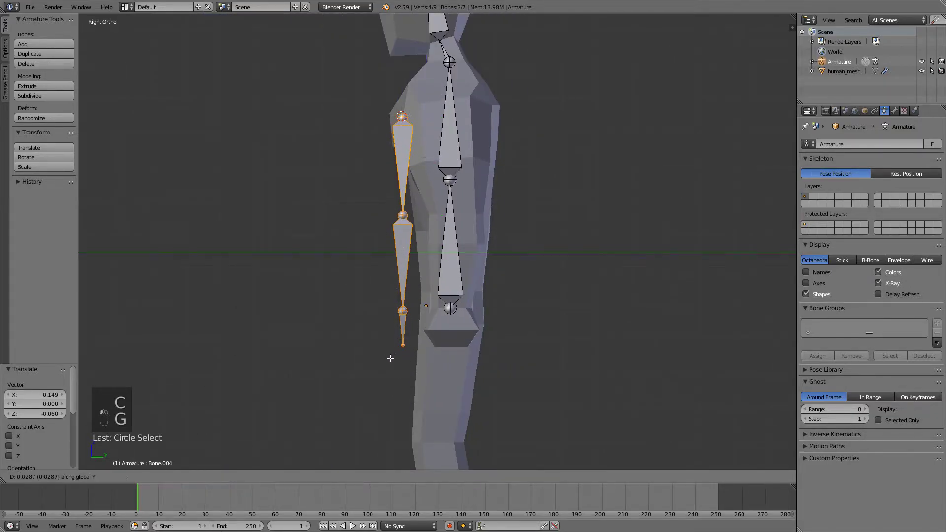
click(439, 352)
middle_drag(439, 352, 454, 307)
key(g)
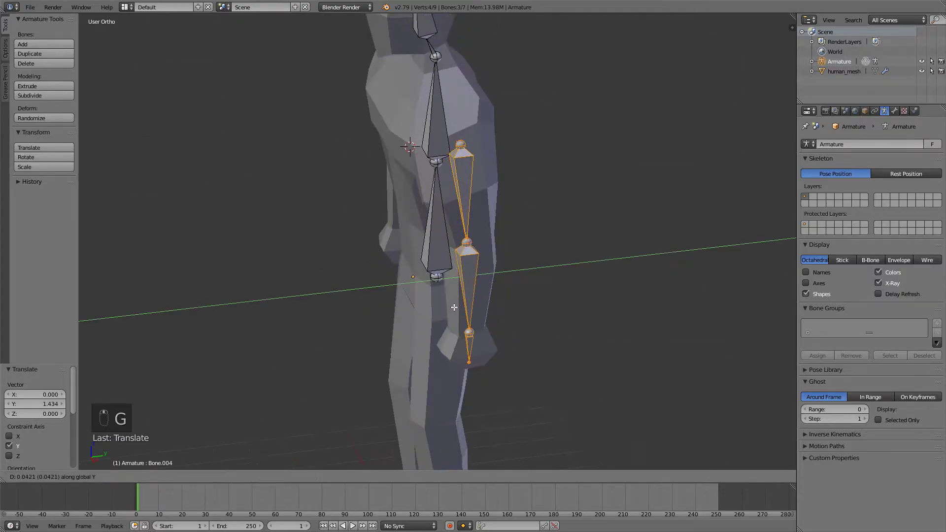
click(453, 307)
- Move the elbow joint front to back so it sits inside the arm
right_click(472, 243)
key(g)
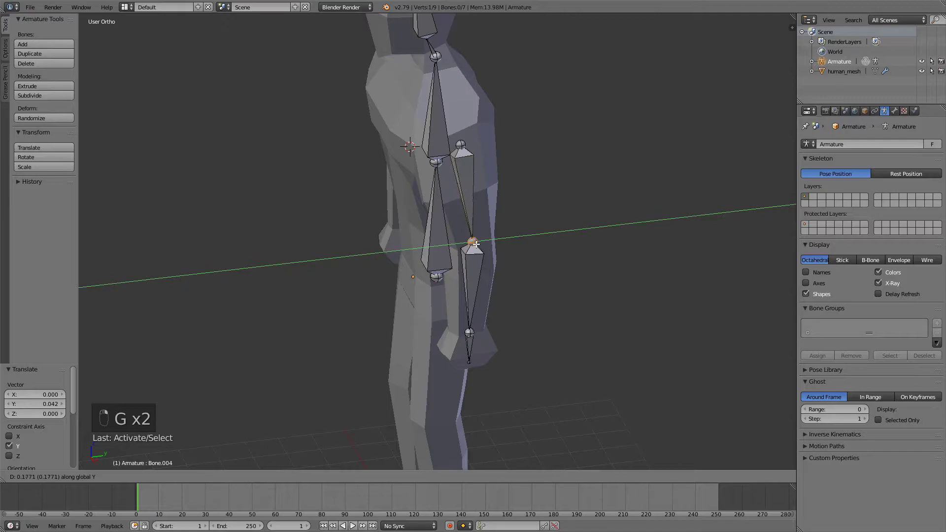
click(476, 244)
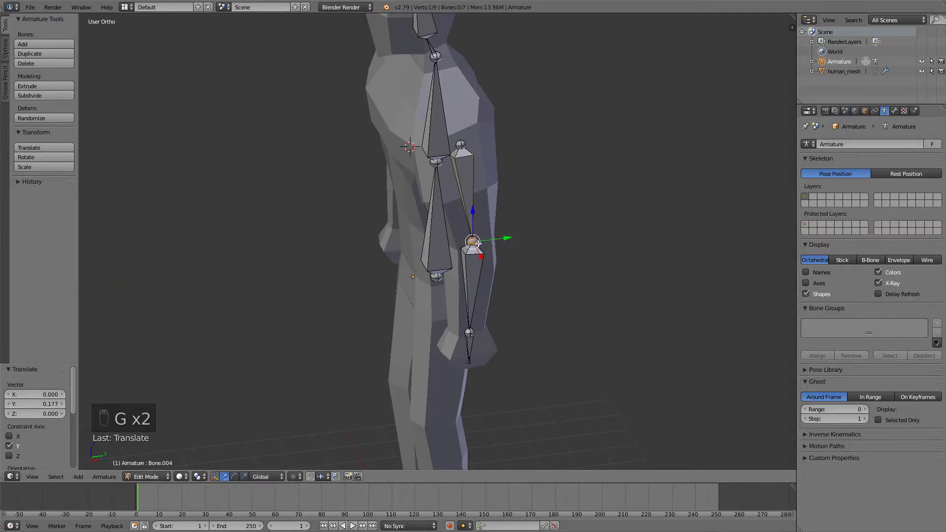
key(g)
click(590, 231)
- In front view, lower the bottom spine joint by Z -0.183
key(KP_1)
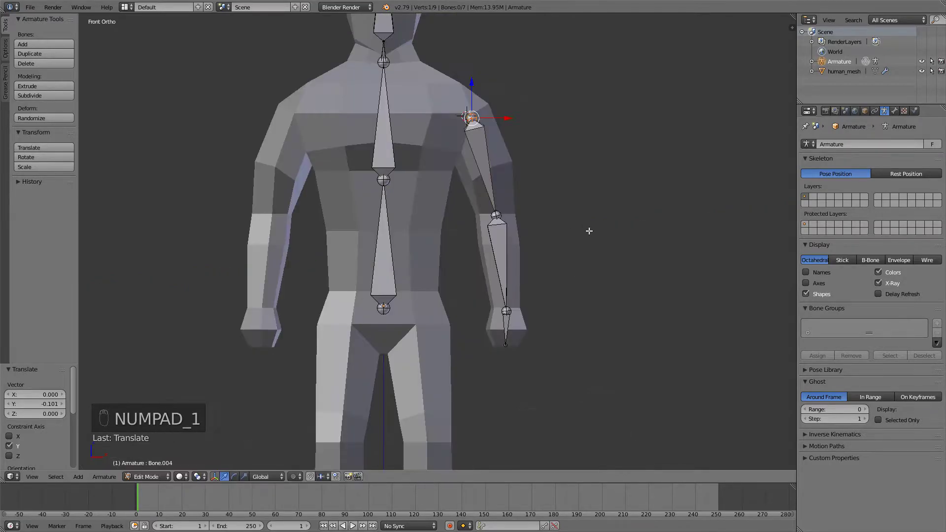
shift+middle_drag(589, 230, 636, 103)
scroll(527, 202, up, 2)
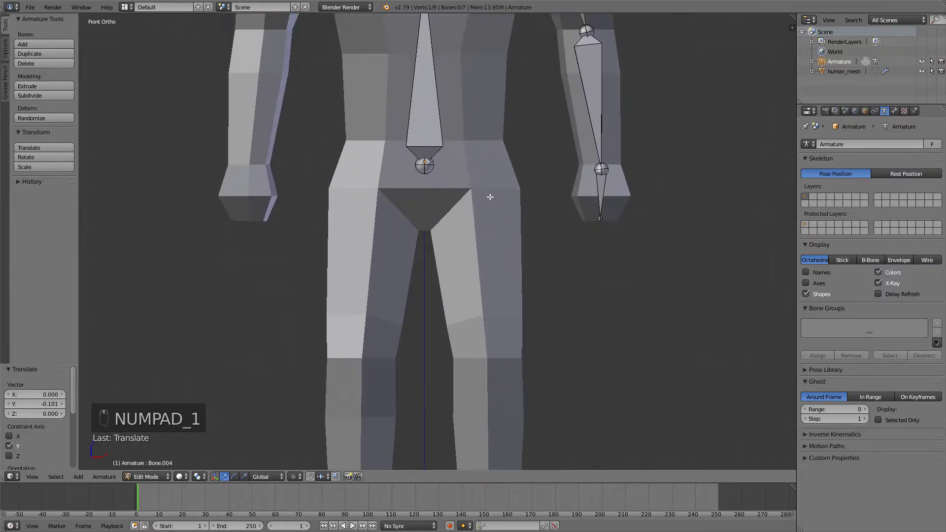
scroll(490, 196, up, 1)
right_click(452, 169)
key(g)
key(z)
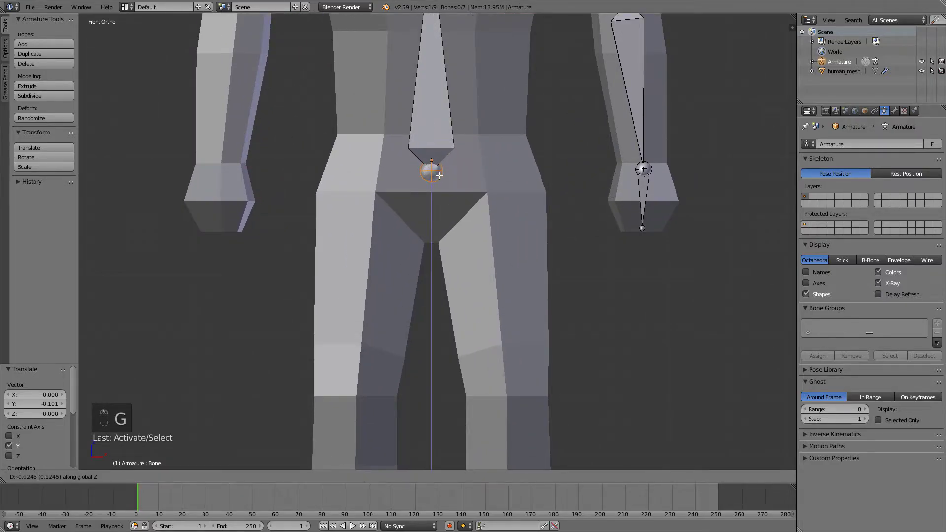
click(439, 177)
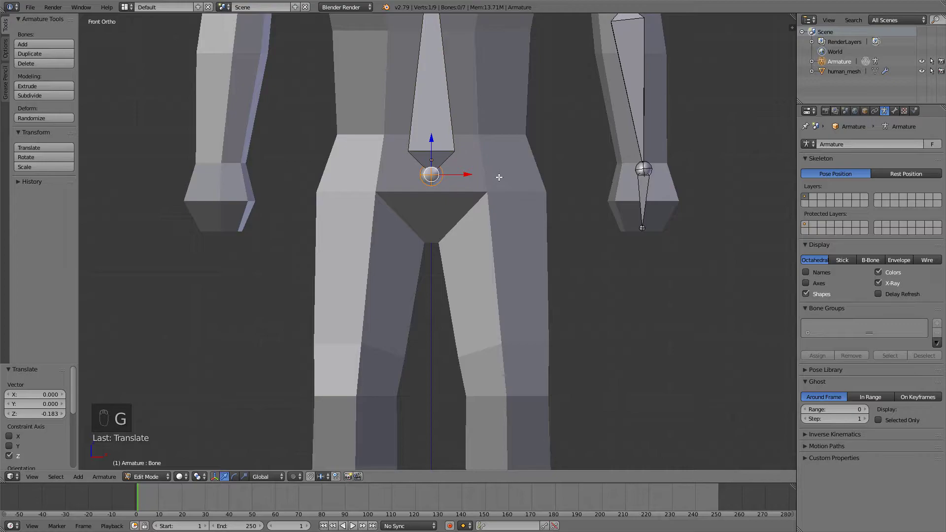
- Add a thigh bone at the hip with its tip down at the knee
shift+middle_drag(499, 247, 489, 226)
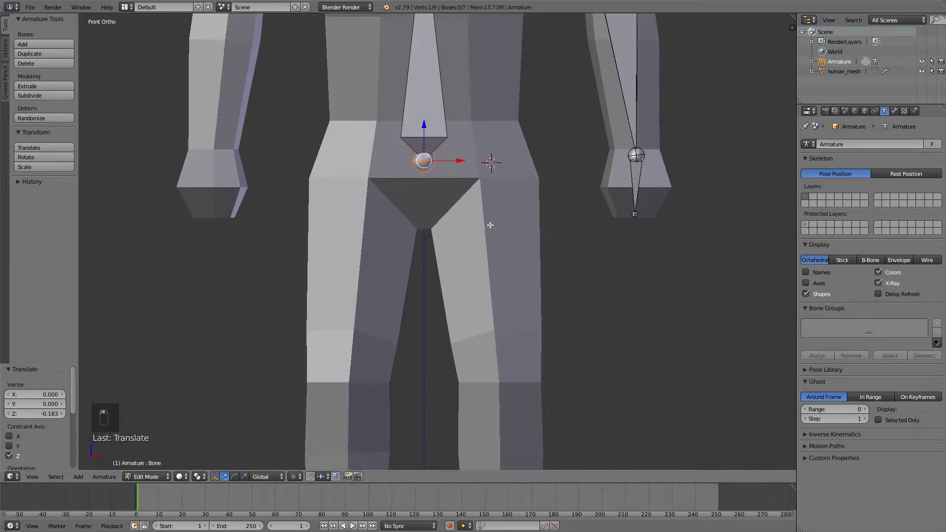
key(shift+a)
key(g)
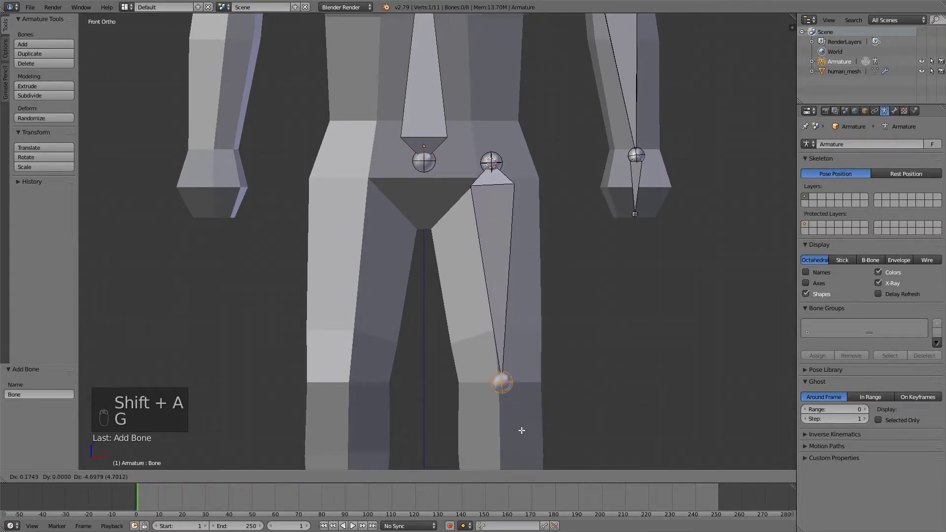
click(517, 431)
shift+middle_drag(517, 431, 467, 263)
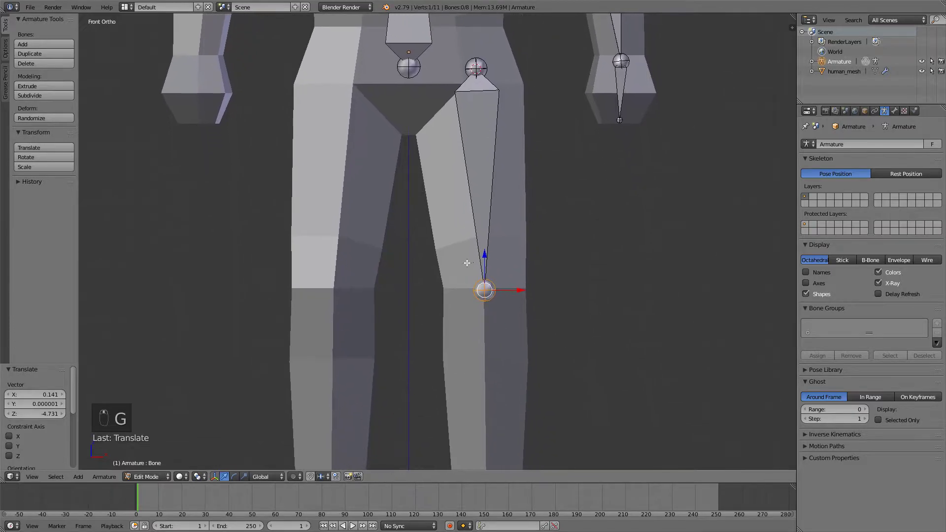
scroll(500, 325, down, 2)
- Extrude a shin bone from the knee down to the ankle
key(KP_1)
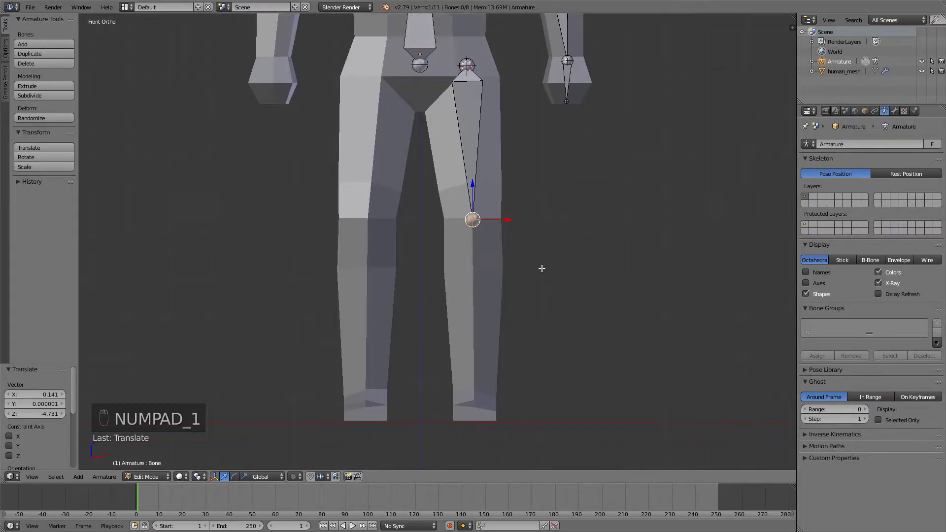
key(e)
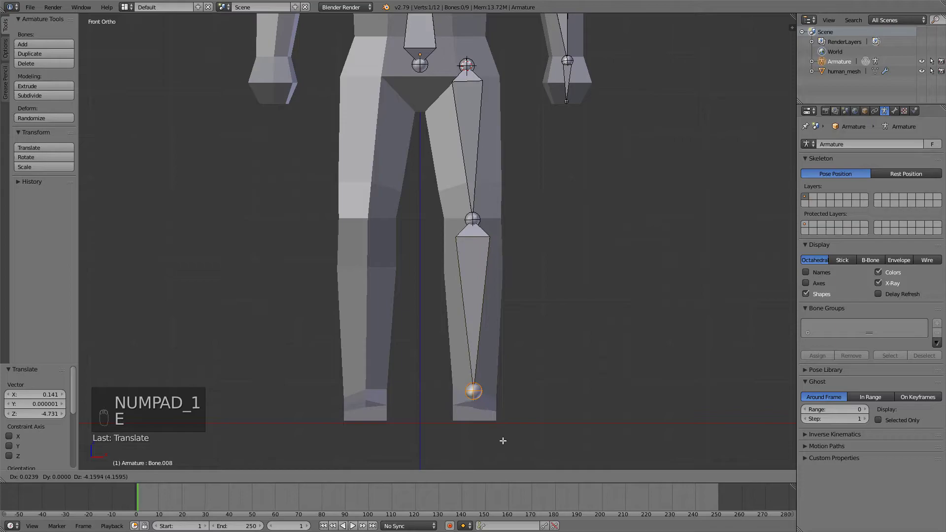
click(502, 440)
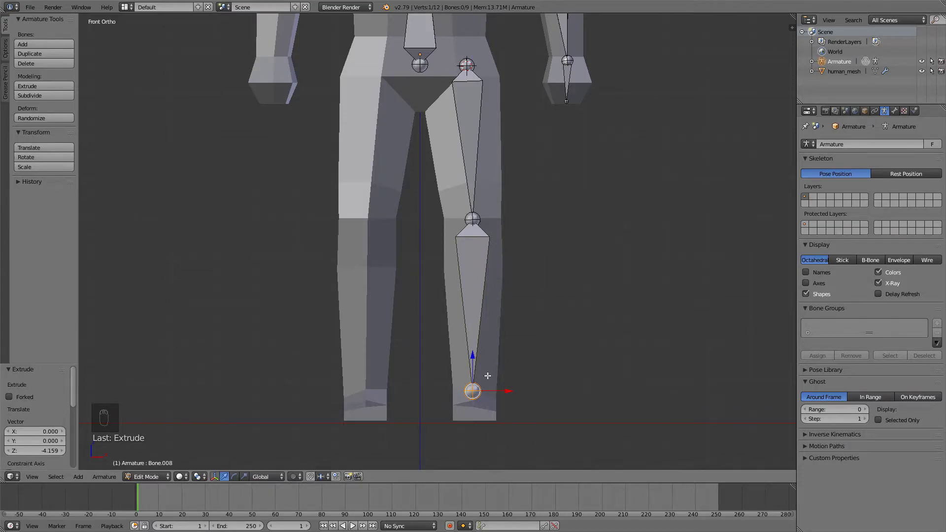
key(KP_3)
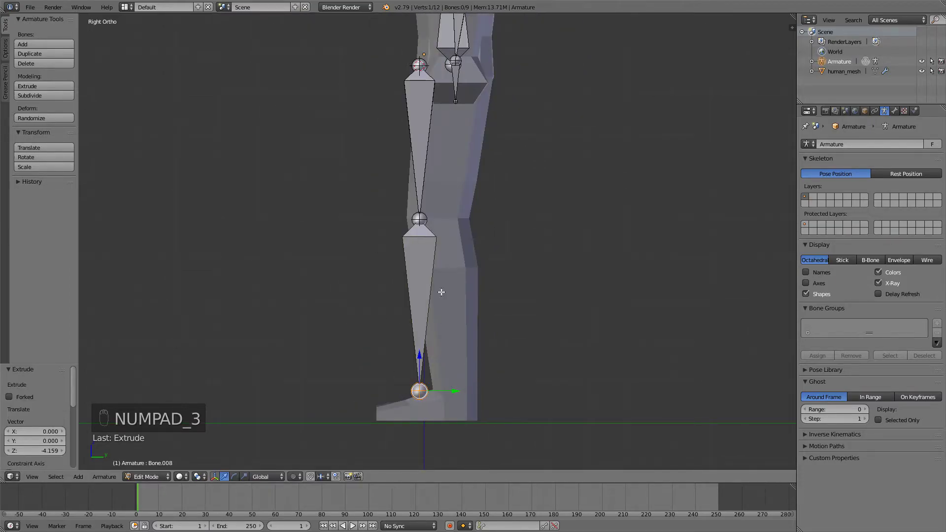
- Shift the selected leg bones forward along the Y axis
right_click(423, 68)
key(g)
key(y)
click(433, 74)
middle_drag(433, 74, 490, 124)
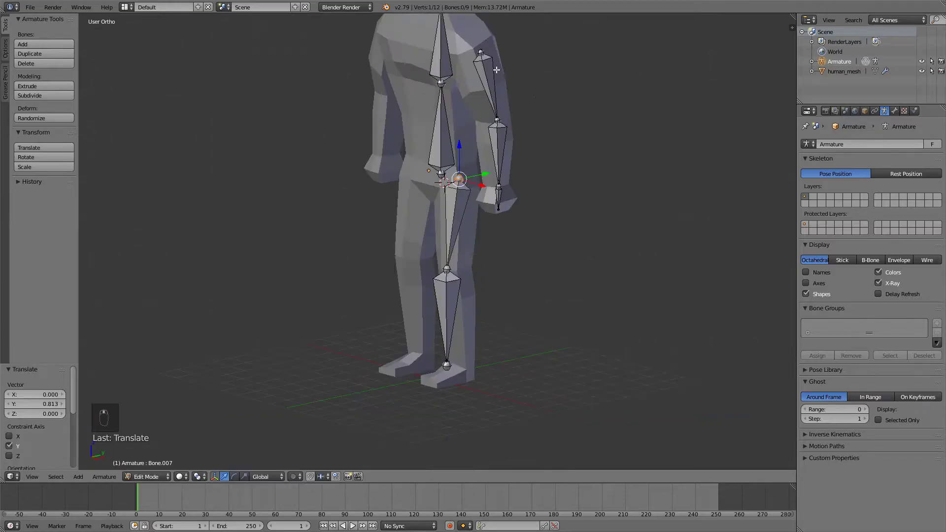
- Hide the arm bones and zoom into the right side view of the leg
right_click(491, 123)
key(c)
drag(491, 125, 502, 210)
key(h)
key(KP_3)
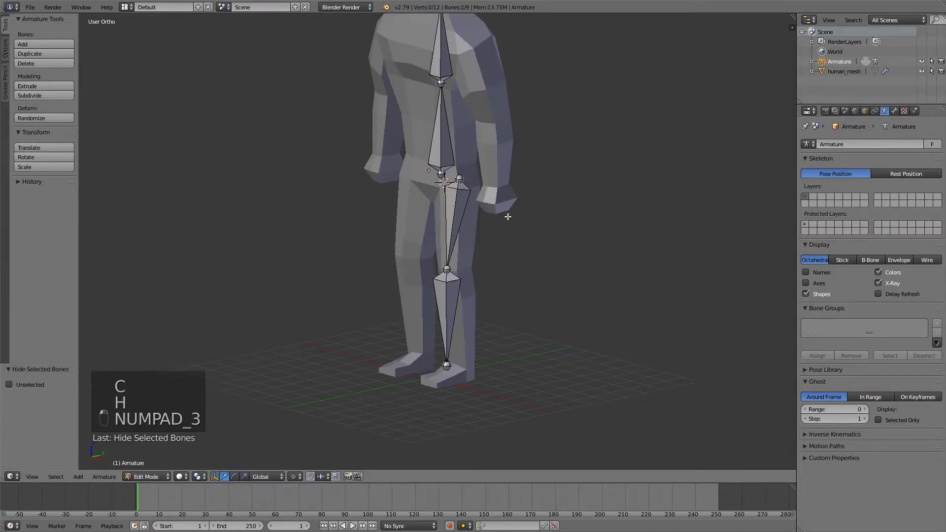
scroll(473, 212, up, 7)
- Move the knee joint forward 0.339 along Y to sit inside the leg
right_click(481, 101)
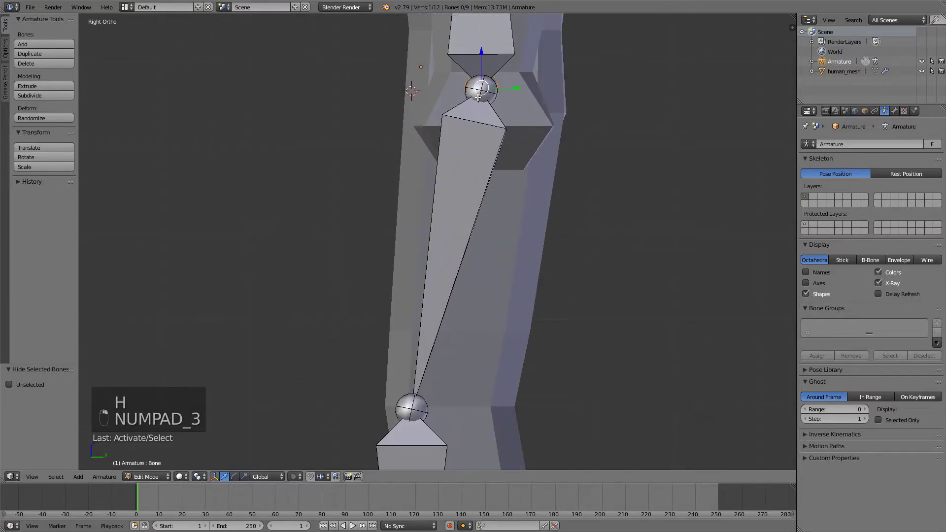
key(g)
key(g)
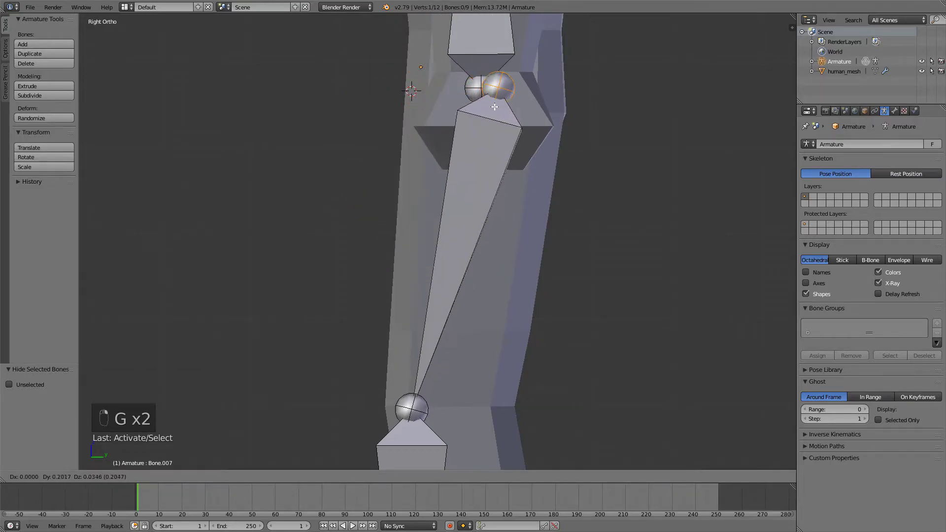
click(480, 107)
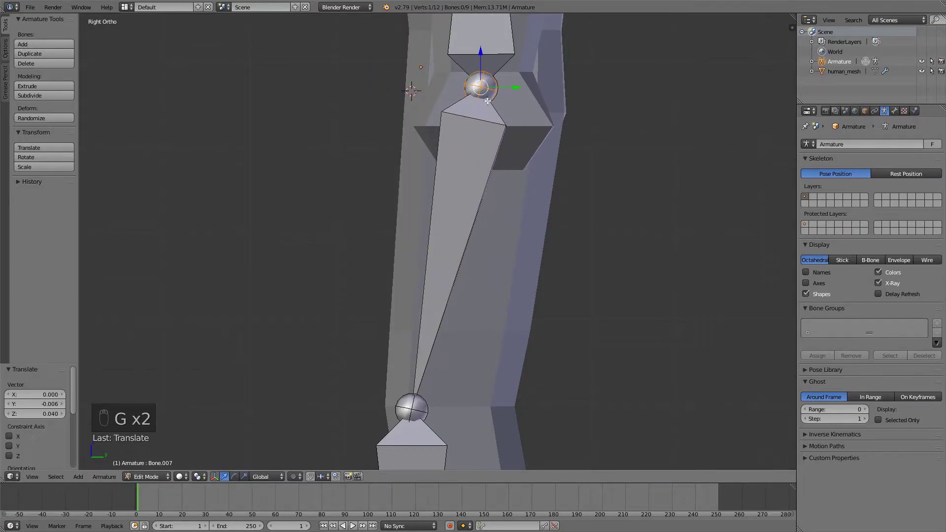
middle_drag(488, 101, 456, 86)
key(KP_3)
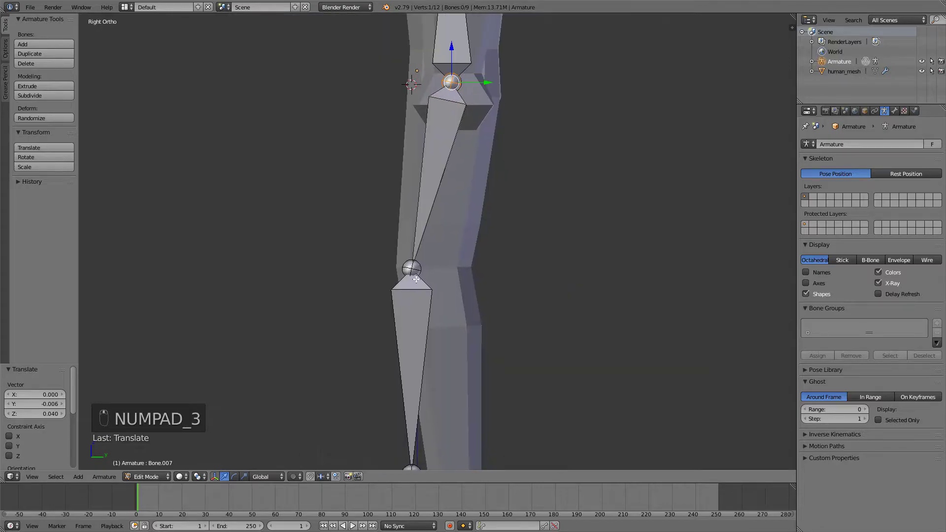
right_click(416, 274)
key(g)
key(y)
click(437, 276)
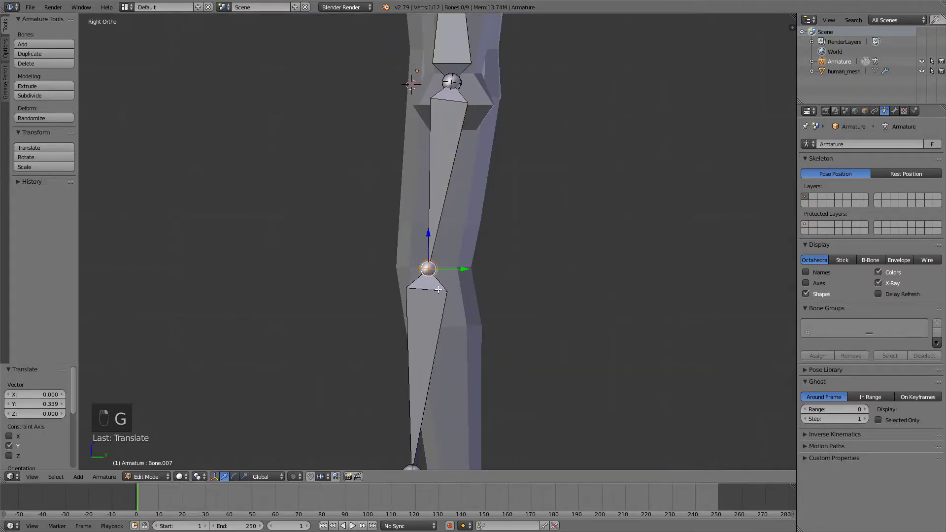
shift+middle_drag(437, 276, 428, 186)
- Move the ankle joint forward and extrude a foot bone to the front of the foot
right_click(401, 385)
key(g)
click(447, 403)
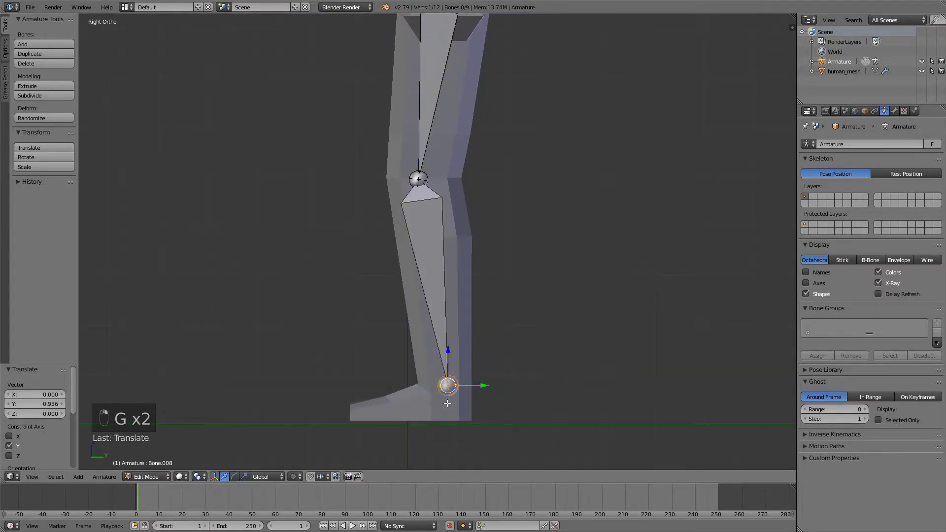
shift+middle_drag(476, 409, 494, 343)
key(g)
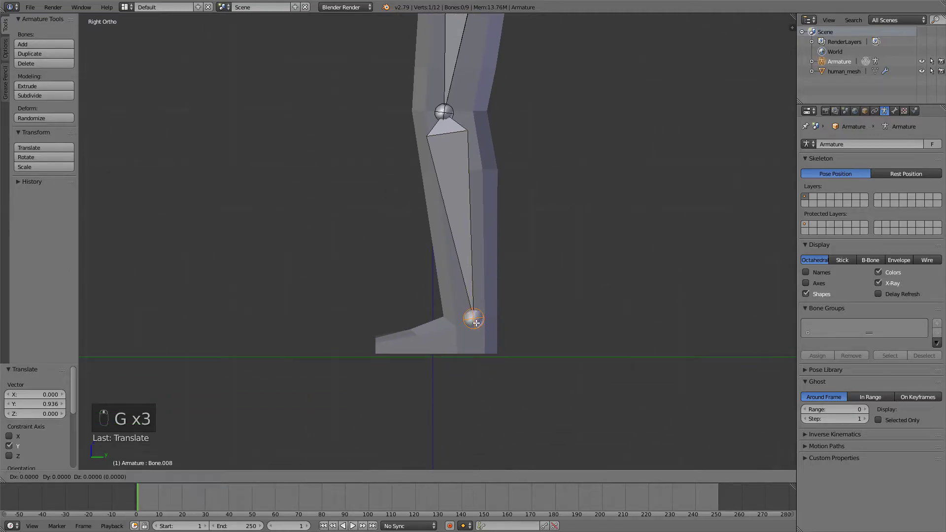
right_click(472, 321)
key(e)
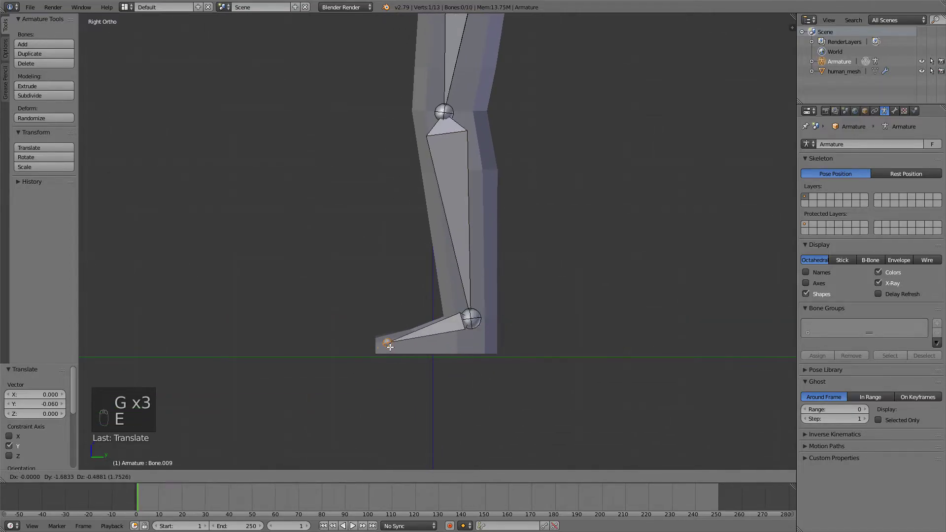
click(380, 346)
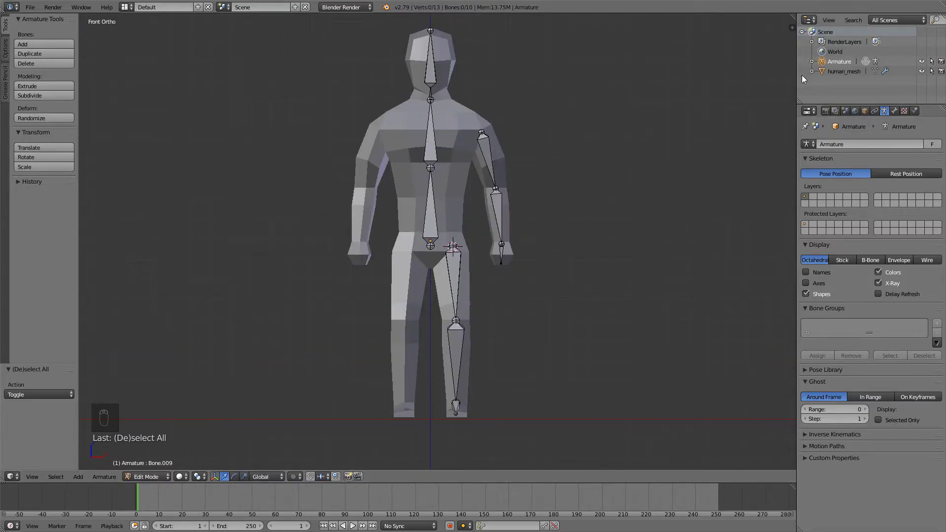
- Enlarge the Outliner, expand the Armature, and rename Bone to lowerTorso
drag(797, 79, 753, 78)
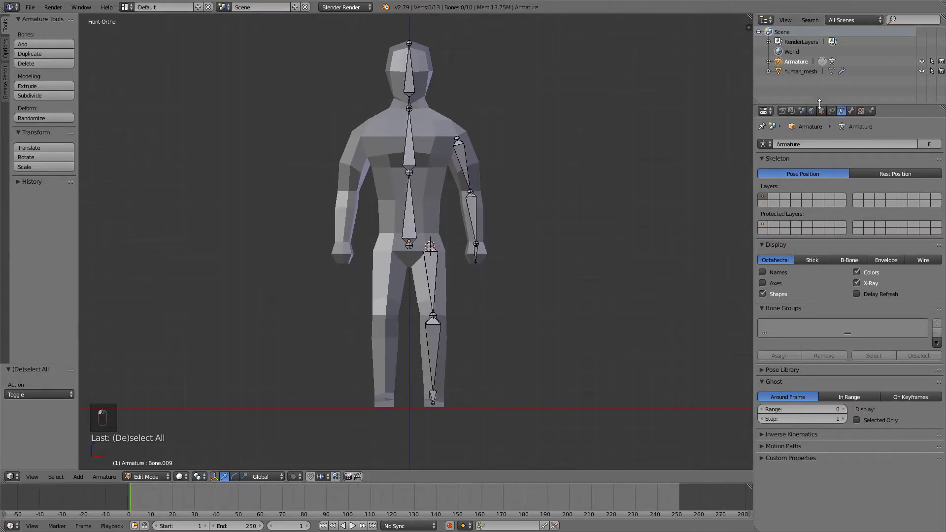
drag(820, 102, 819, 197)
click(768, 61)
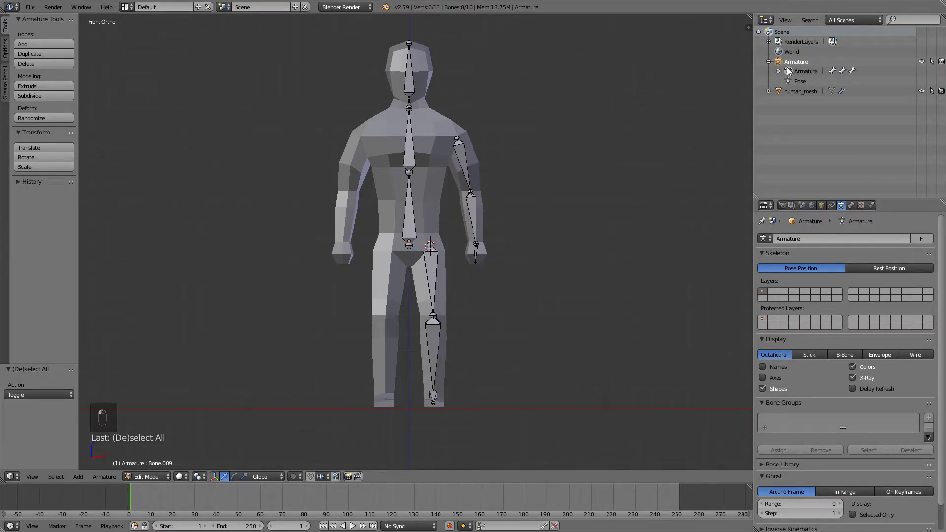
click(778, 71)
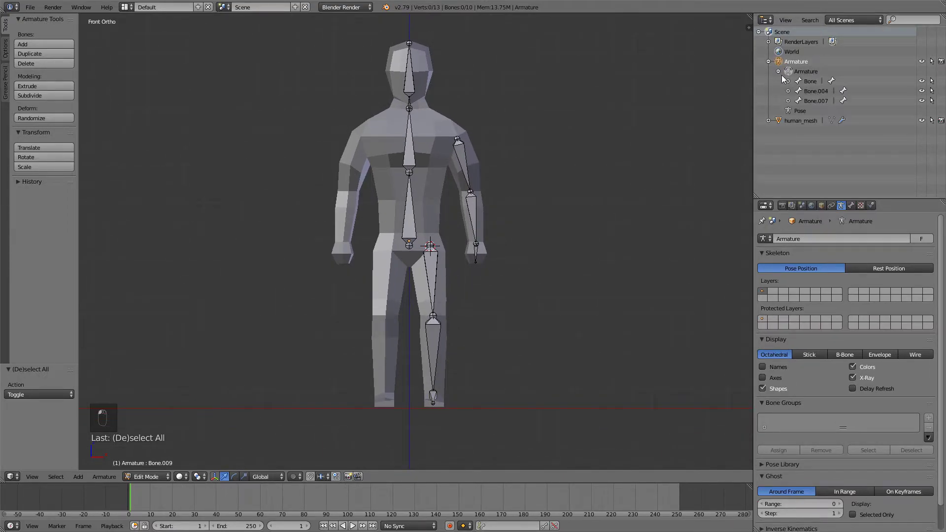
click(810, 81)
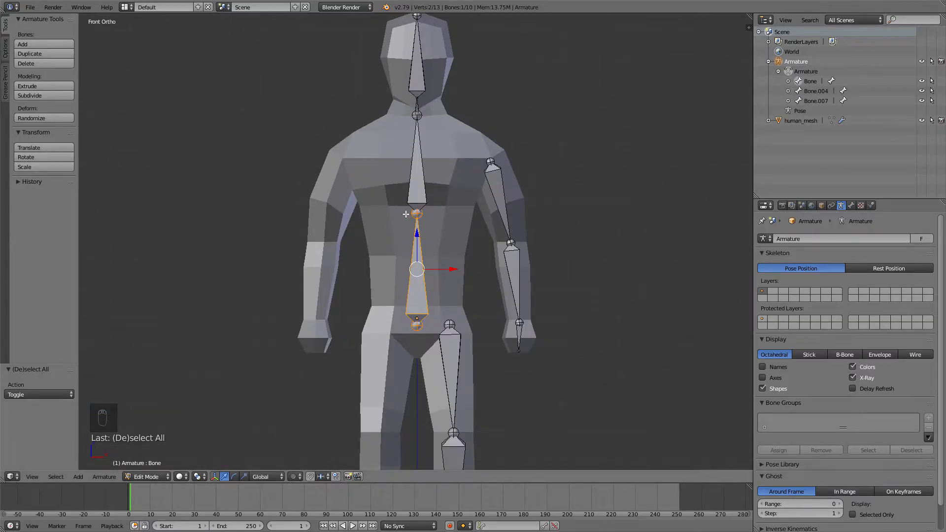
double_click(816, 81)
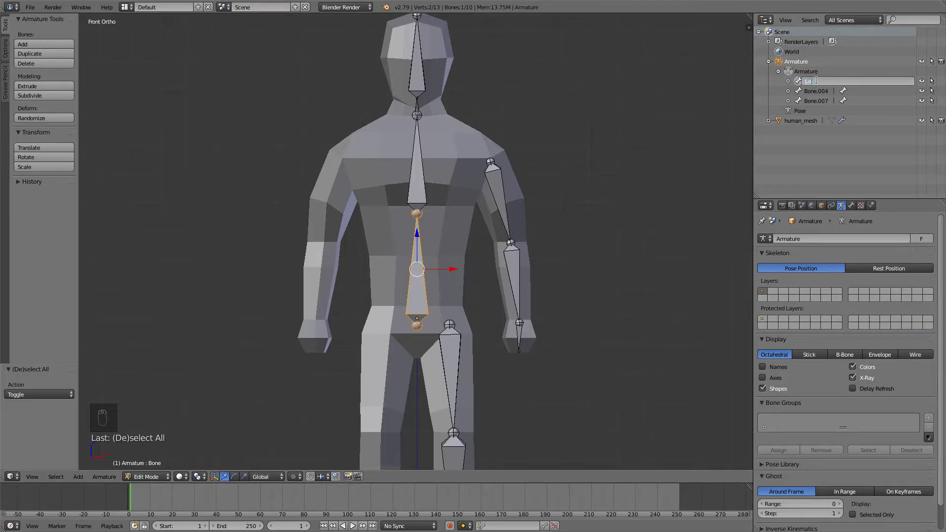
text(lowerTorso)
key(Return)
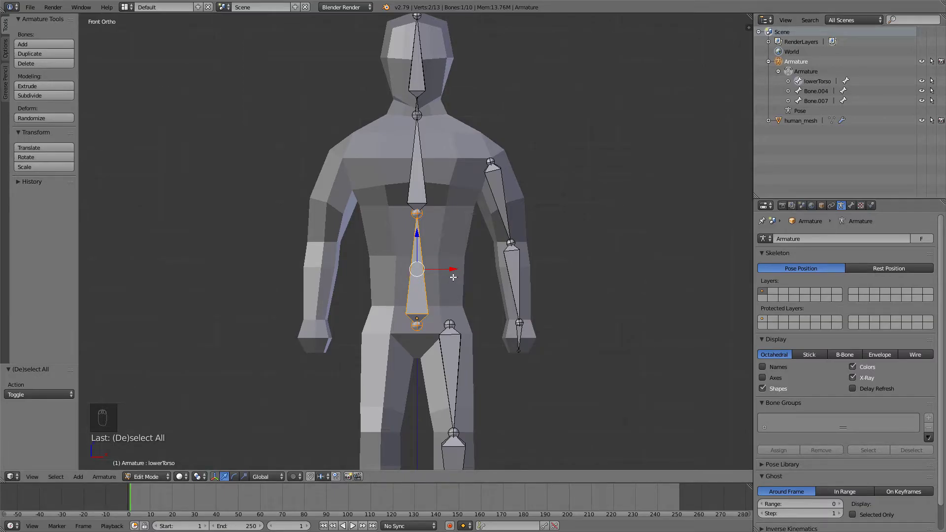
- Rename Bone.001 to upperTorso and Bone.002 to neck
click(788, 81)
double_click(826, 90)
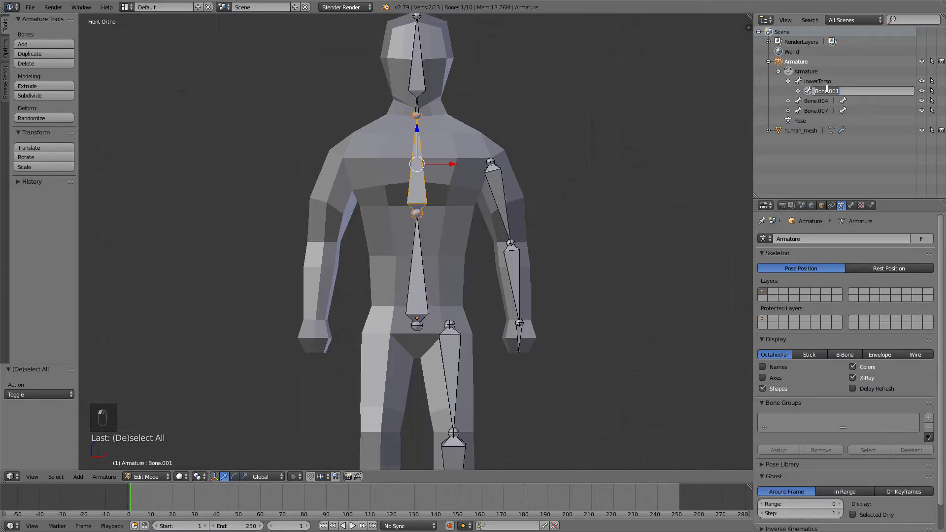
text(upp)
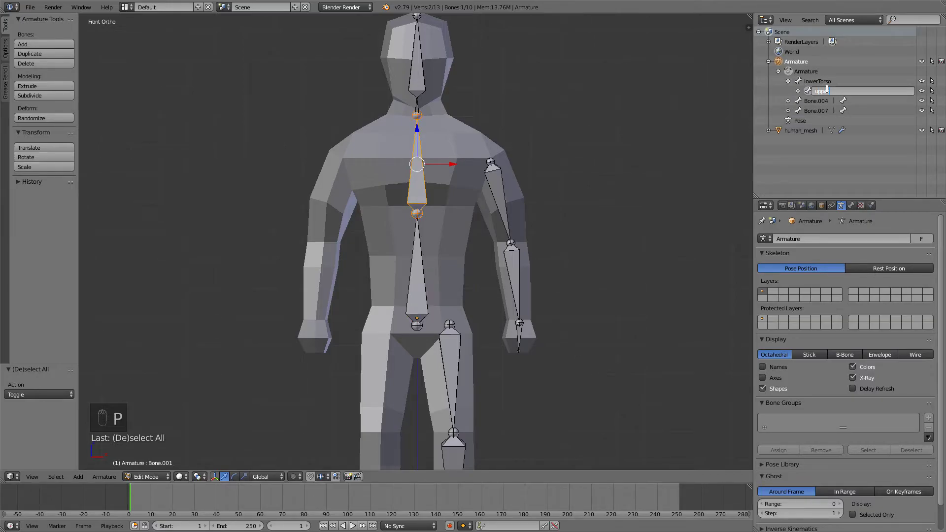
text(erTorso)
key(Return)
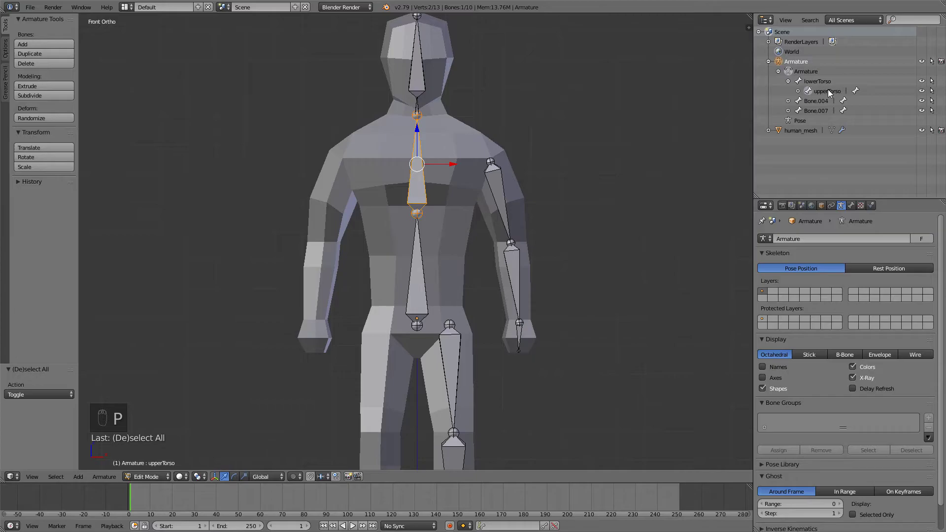
click(797, 91)
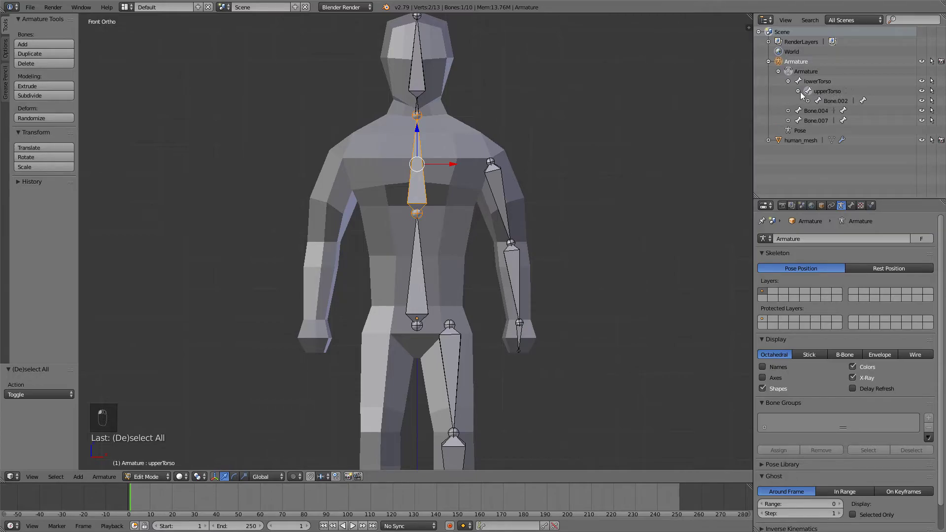
double_click(838, 99)
text(n)
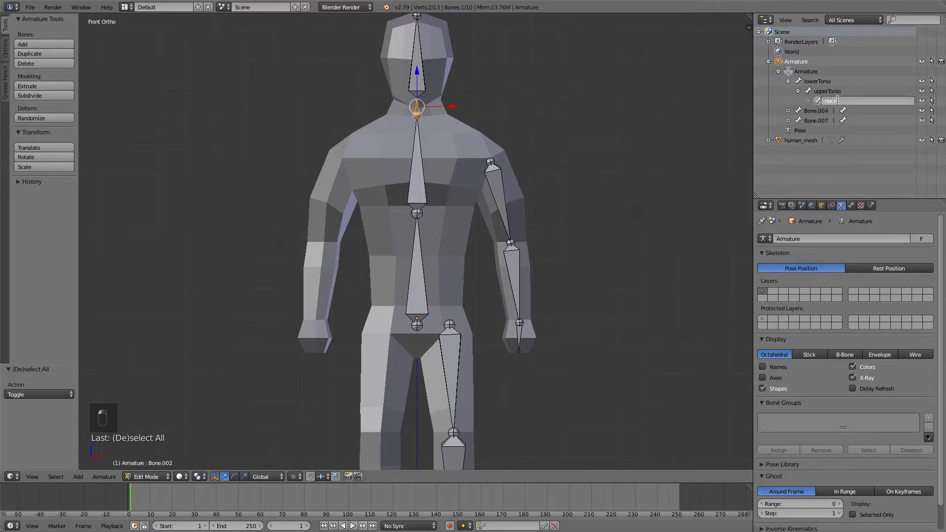
text(eck)
key(Return)
- Begin renaming Bone.003 to head, correcting a typo
click(808, 101)
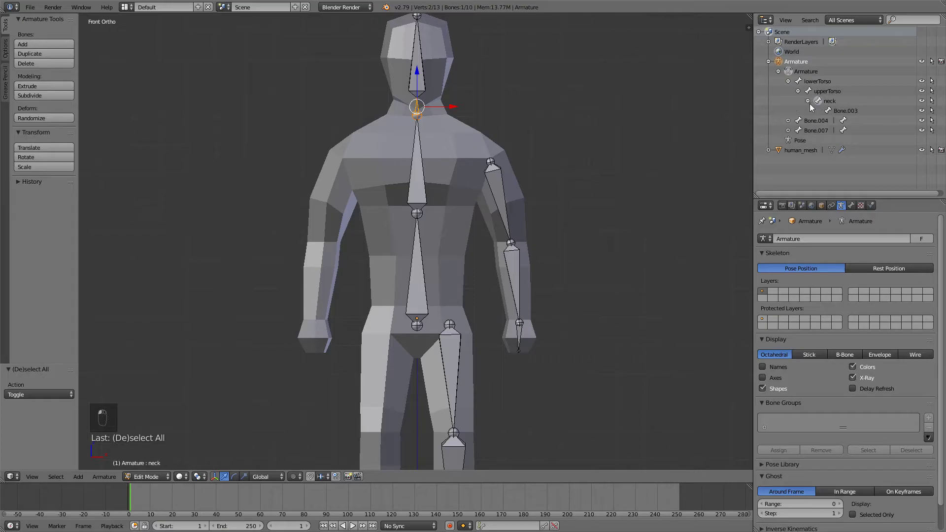
double_click(847, 110)
text(H)
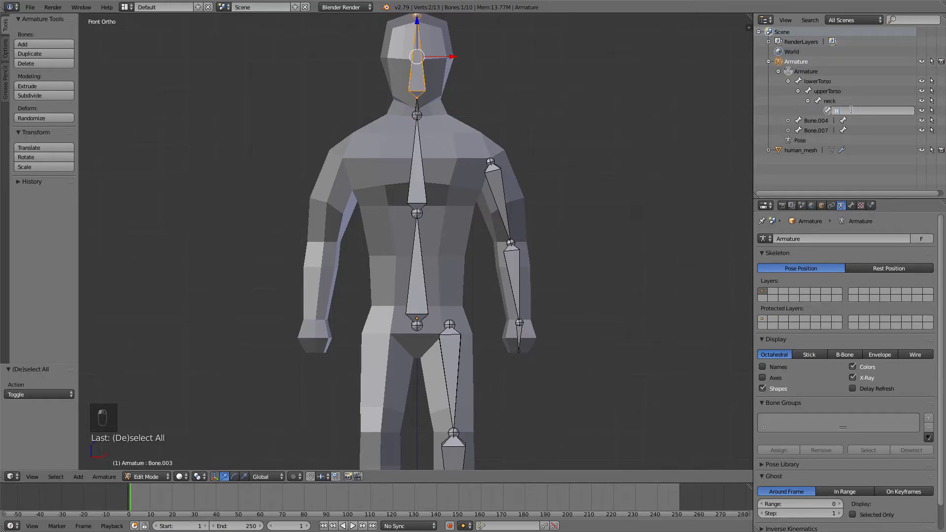
key(BackSpace)
key(BackSpace)
key(BackSpace)
- Finish naming the head bone and rename Bone.004 to arm1.L
text(e)
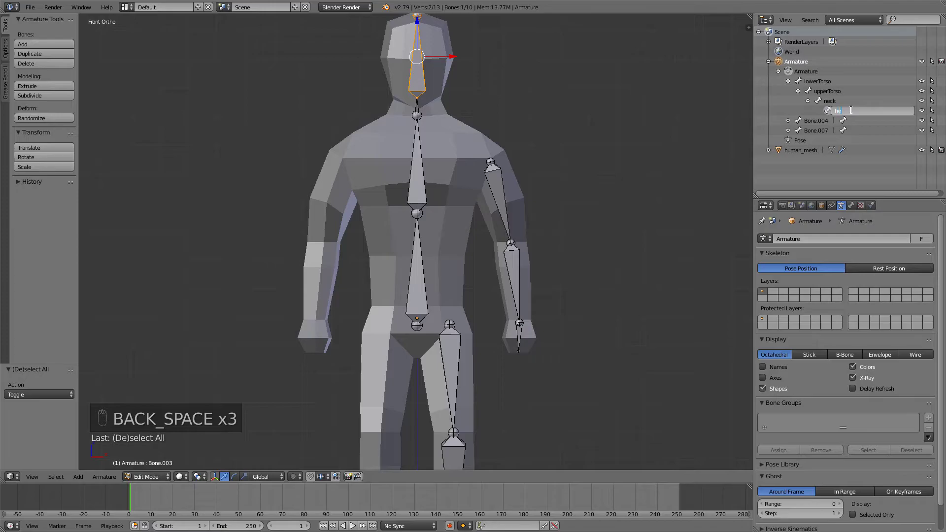
text(ad)
key(Return)
click(816, 121)
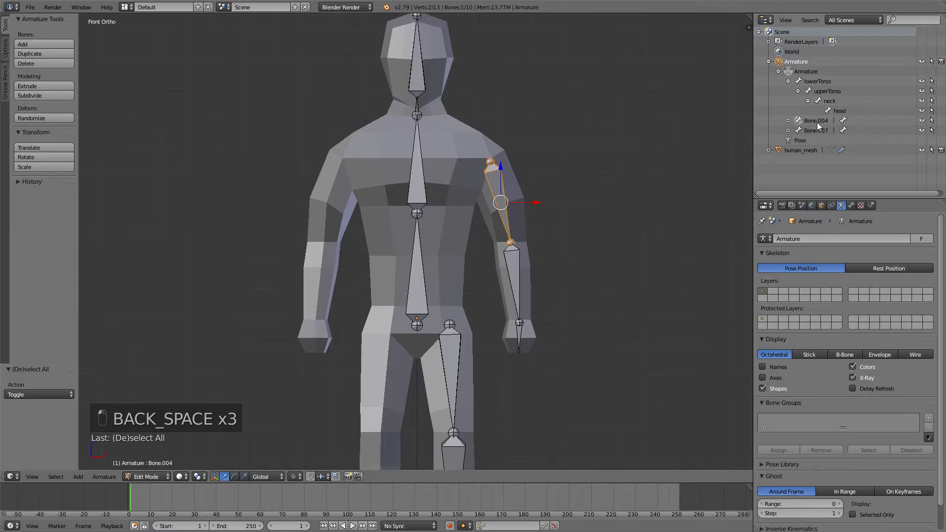
click(788, 120)
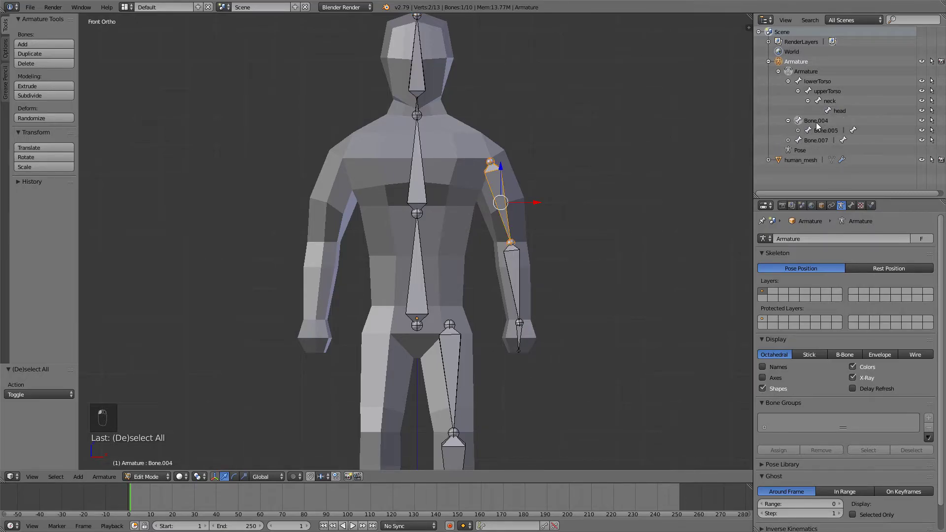
double_click(810, 121)
text(ar)
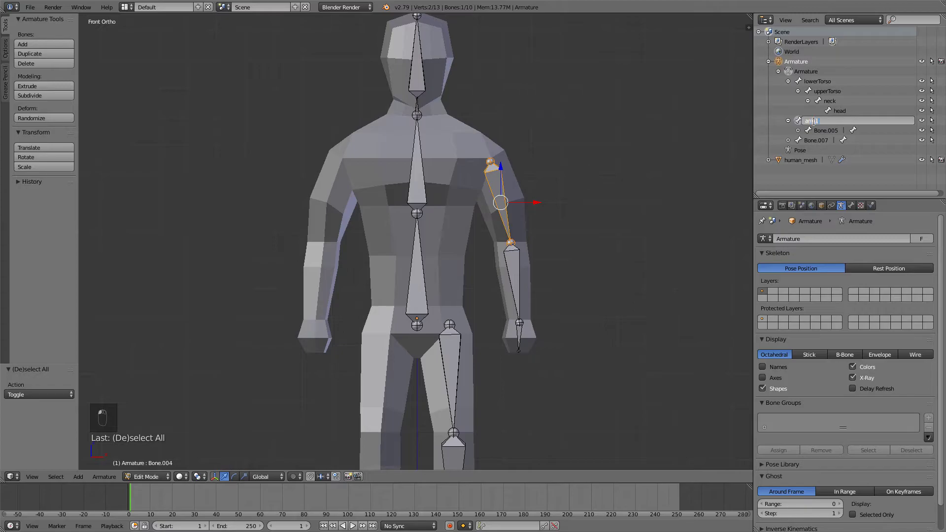
text(m1.L)
key(Return)
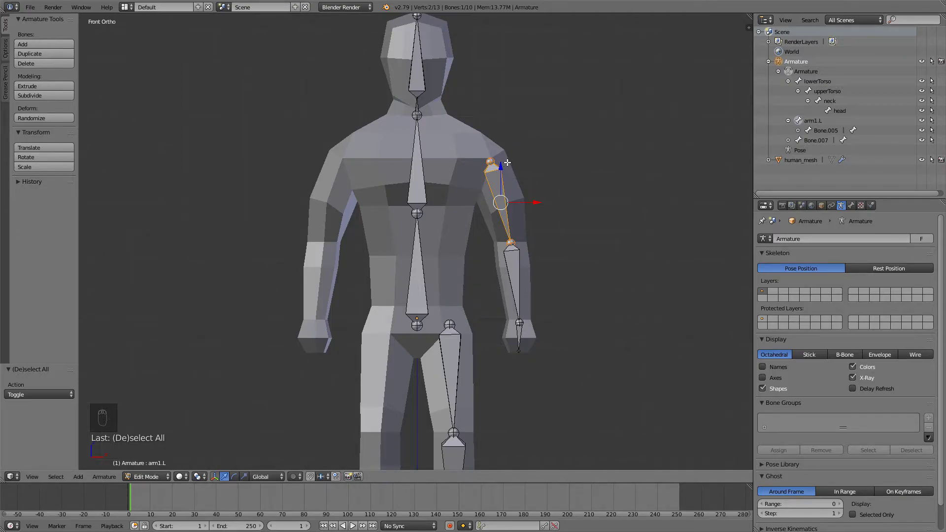
- Rename the forearm bone to arm2.L and the hand bone to hand.L
double_click(821, 129)
text(arm2)
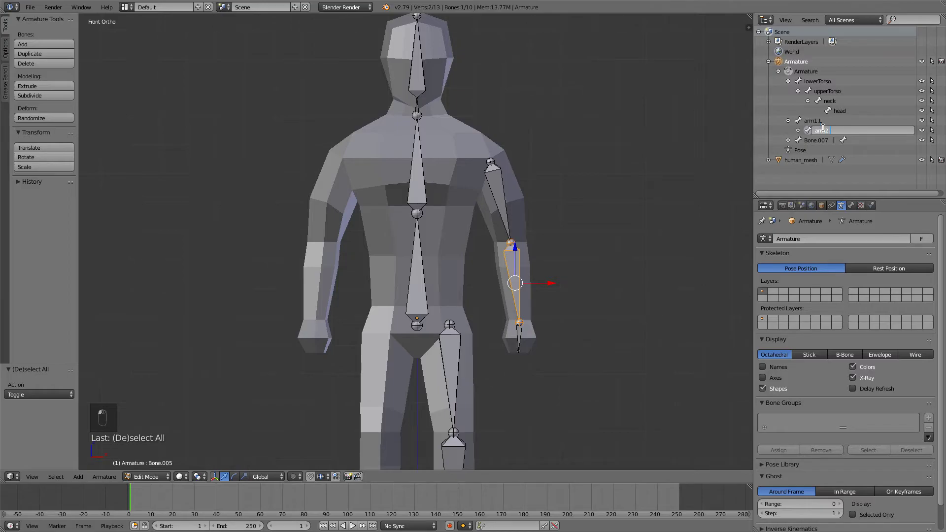
text(.L)
key(Return)
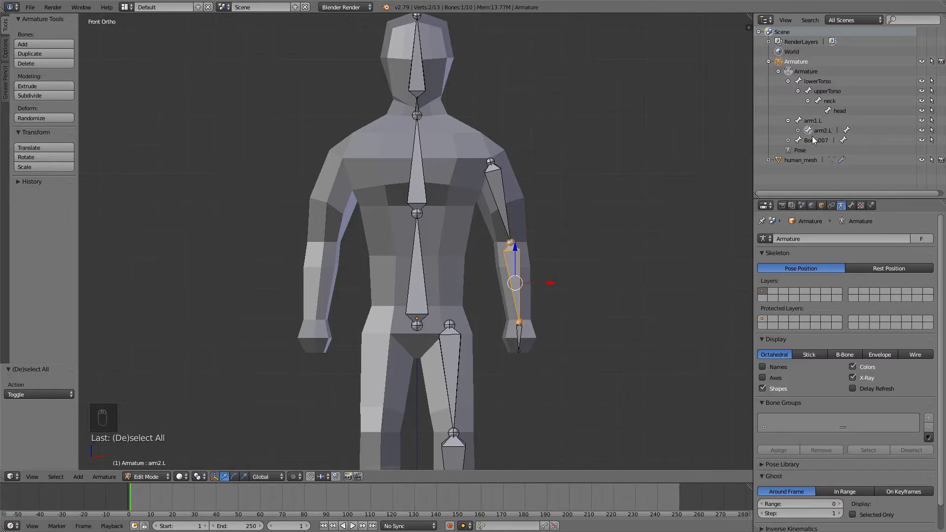
click(798, 130)
click(833, 140)
double_click(836, 139)
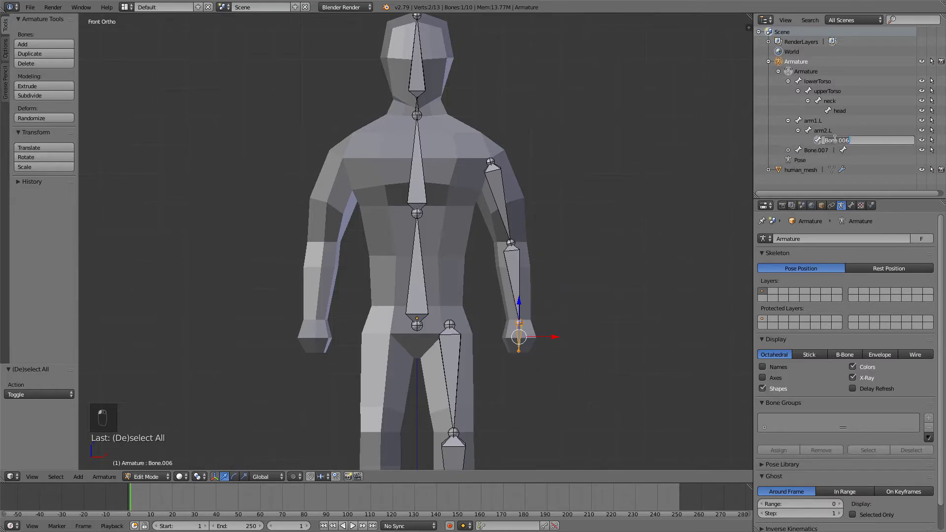
text(hand.L)
key(Return)
- Rename the upper leg bone Bone.007 to leg1.L
click(813, 149)
shift+middle_drag(487, 280, 471, 132)
click(820, 140)
double_click(816, 149)
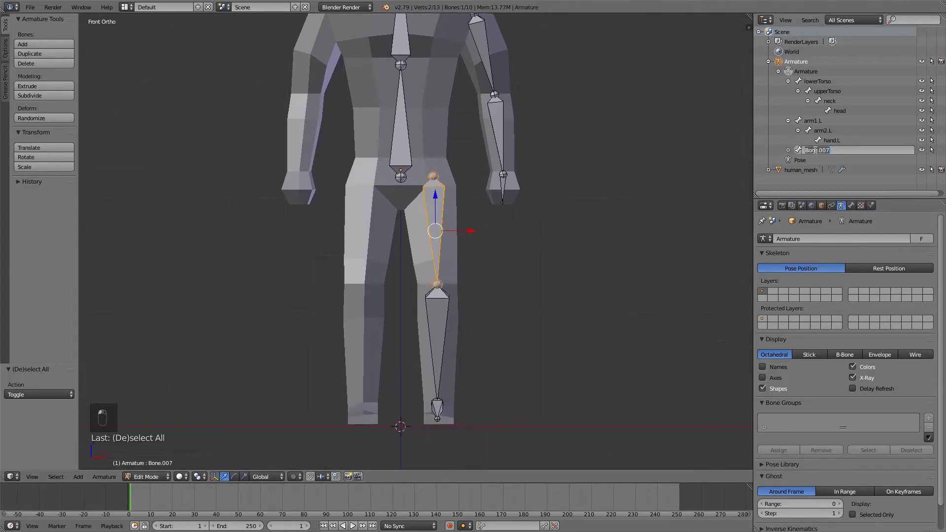
key(BackSpace)
text(leg1.L)
key(Return)
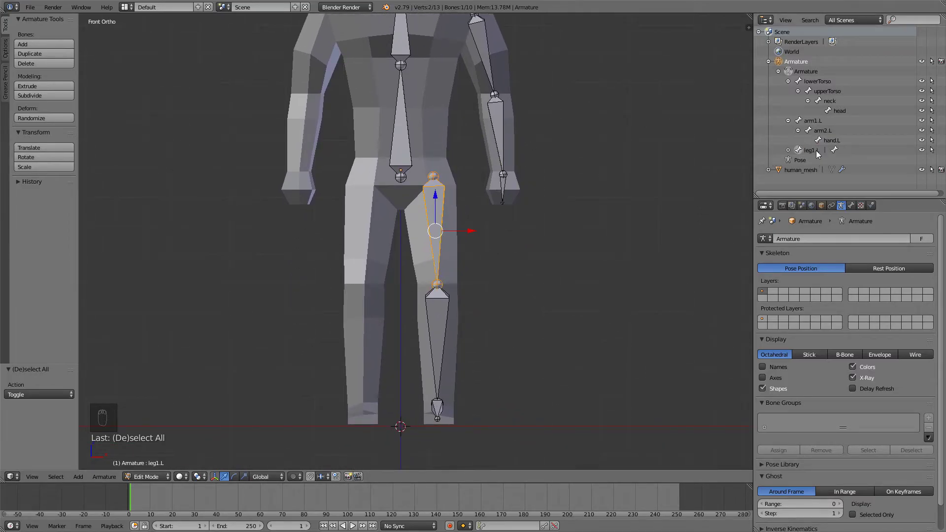
- Rename the lower leg bone to leg2.L and the foot bone to foot.L
click(788, 150)
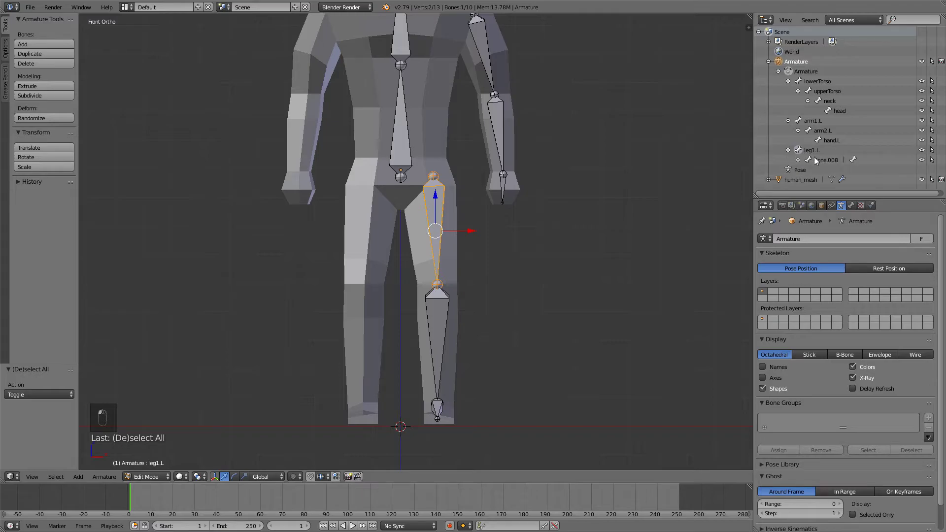
double_click(832, 158)
text(leg2)
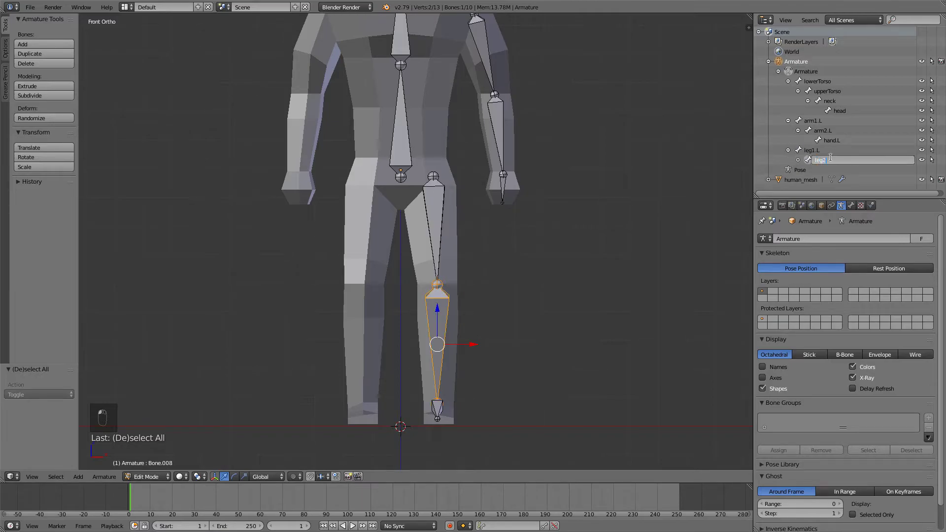
text(.L)
key(Return)
click(797, 160)
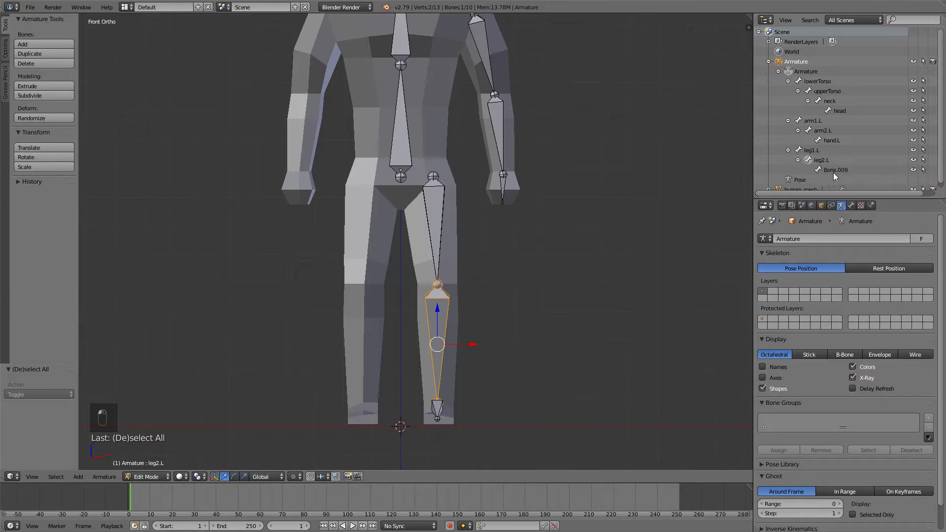
double_click(836, 170)
text(foot)
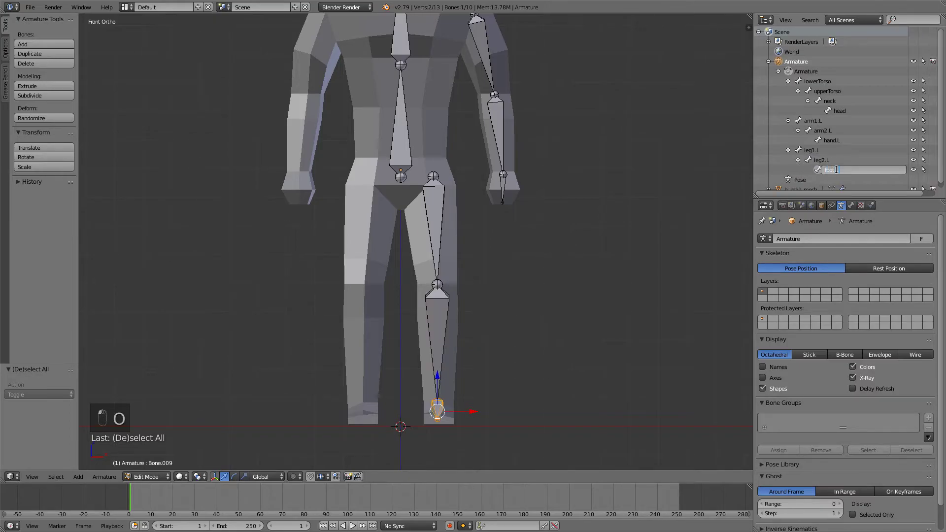
text(.L)
key(Return)
- Circle-select the left leg and left arm bones in the viewport
key(KP_Subtract)
key(KP_Subtract)
key(KP_Subtract)
scroll(489, 205, down, 2)
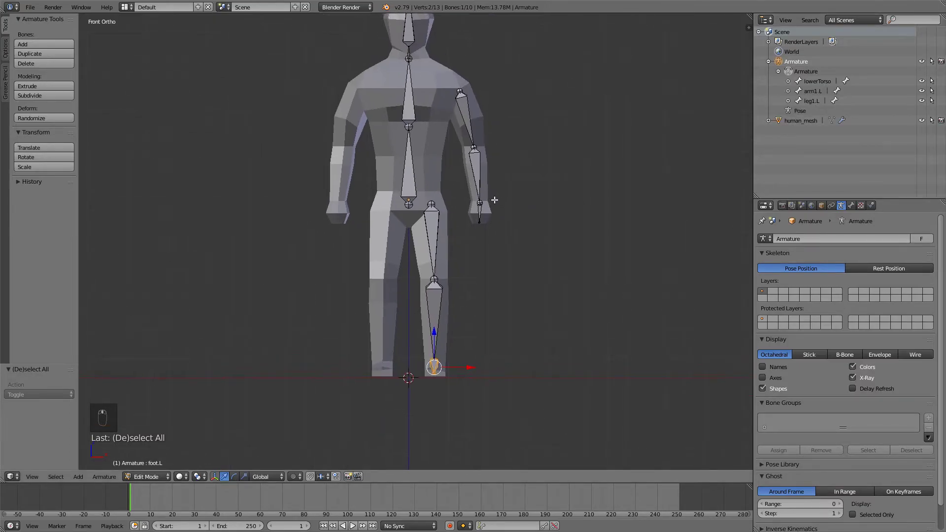
key(c)
drag(432, 206, 434, 367)
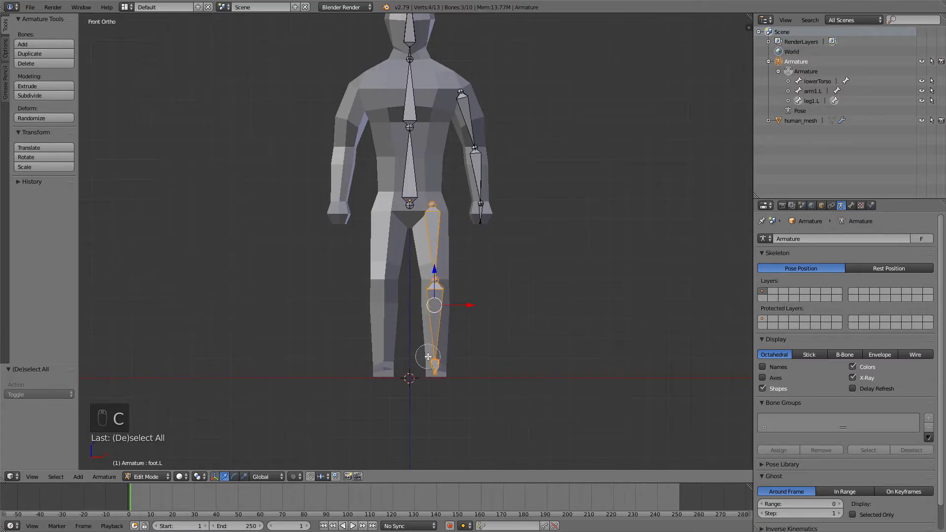
right_click(471, 278)
key(c)
drag(482, 221, 464, 97)
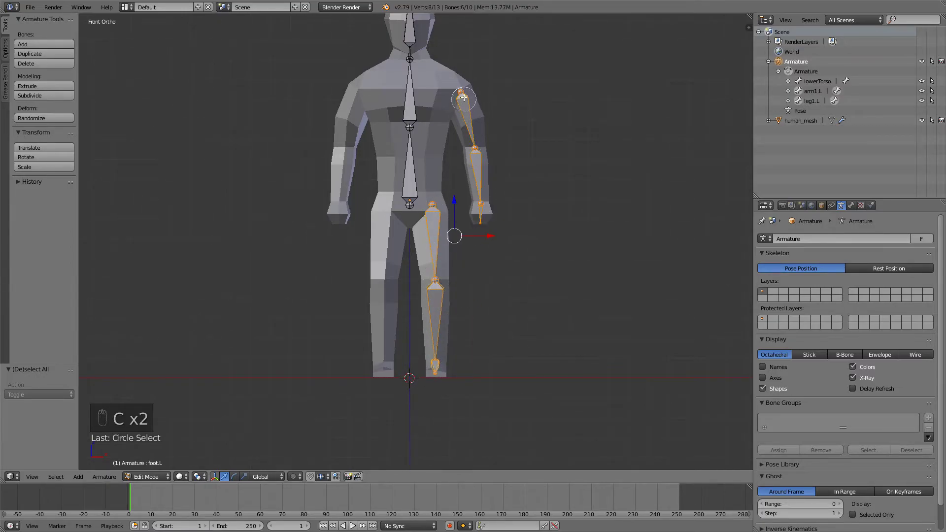
right_click(484, 160)
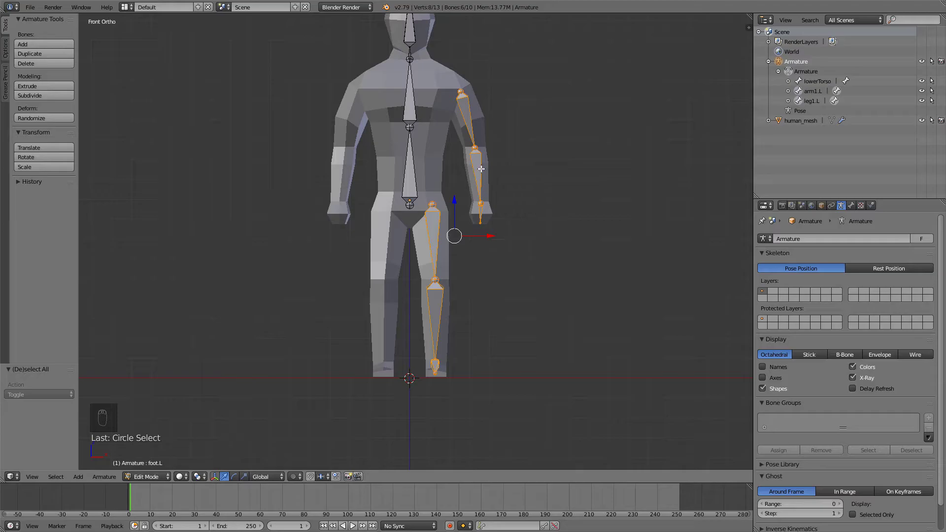
- Duplicate the left arm and leg bones, mirror across X, and move copies onto the right limbs
shift+middle_drag(484, 152, 516, 213)
key(shift+d)
key(ctrl+z)
key(KP_1)
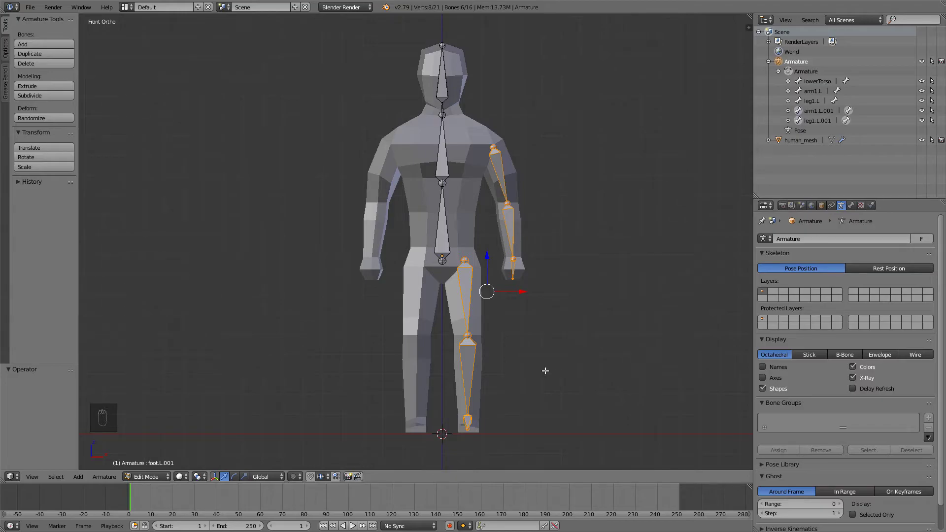
key(ctrl+m)
key(x)
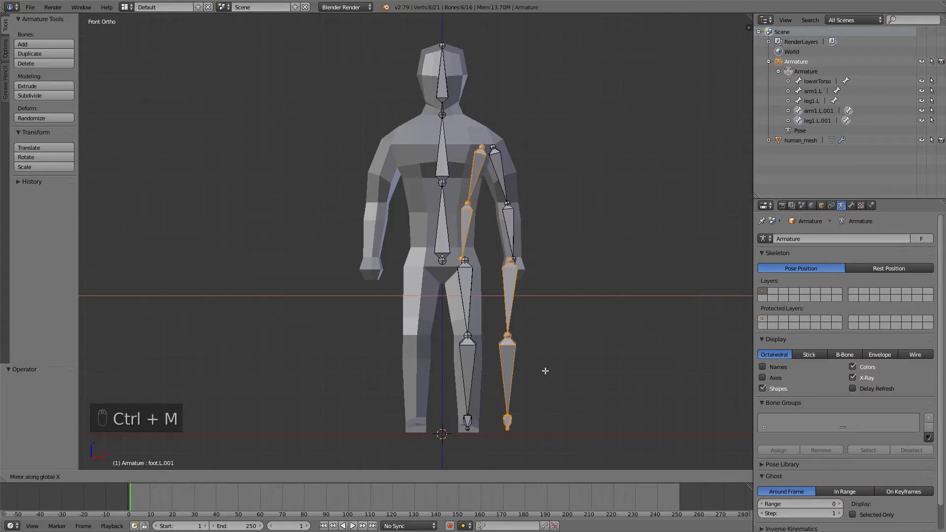
key(g)
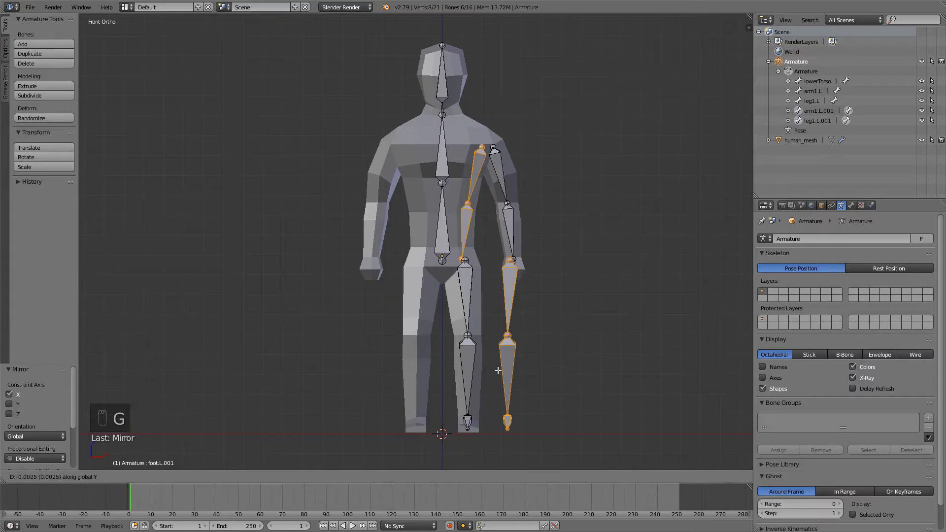
key(g)
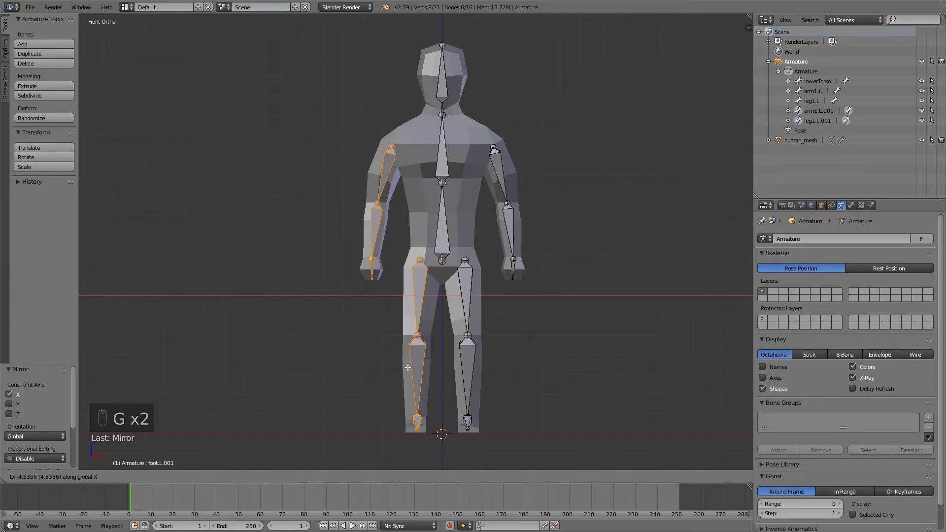
click(408, 367)
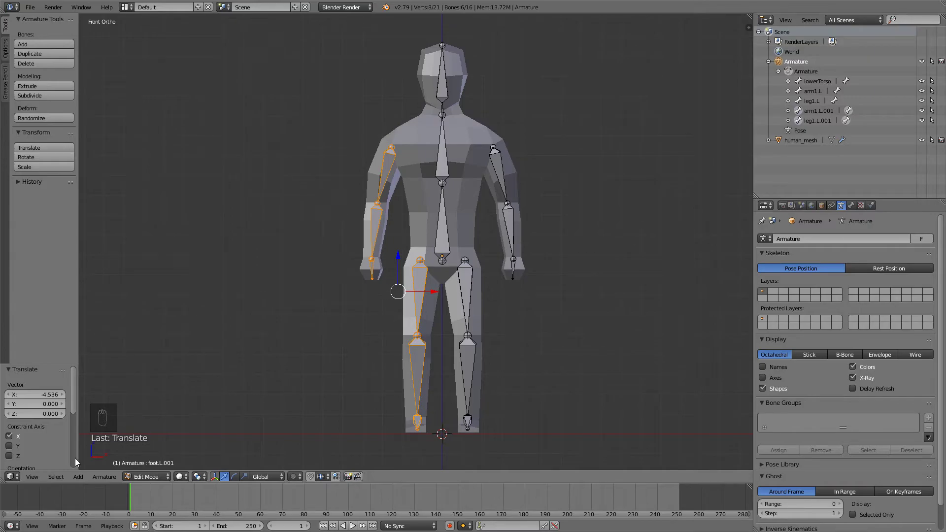
- Flip the copied bones' names to right-side .R names and expand the arm1.R.001 chain
click(111, 478)
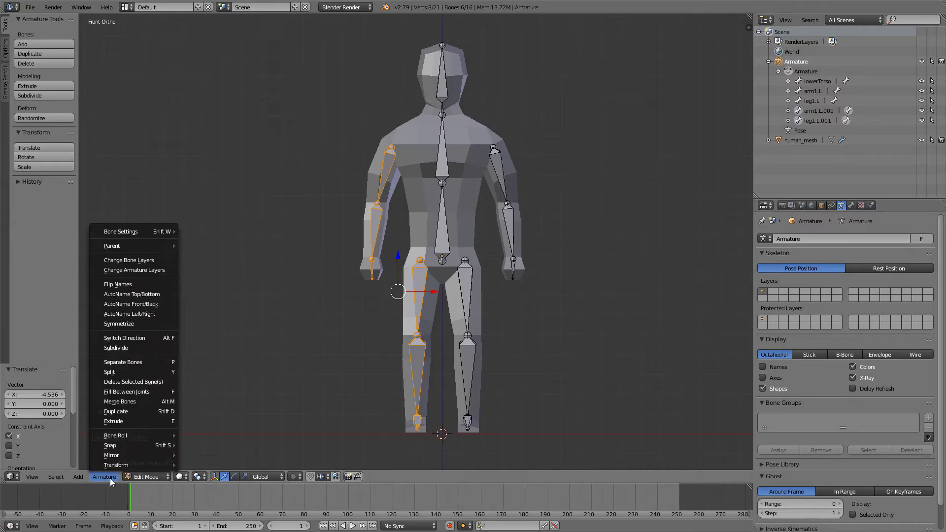
click(122, 285)
click(788, 110)
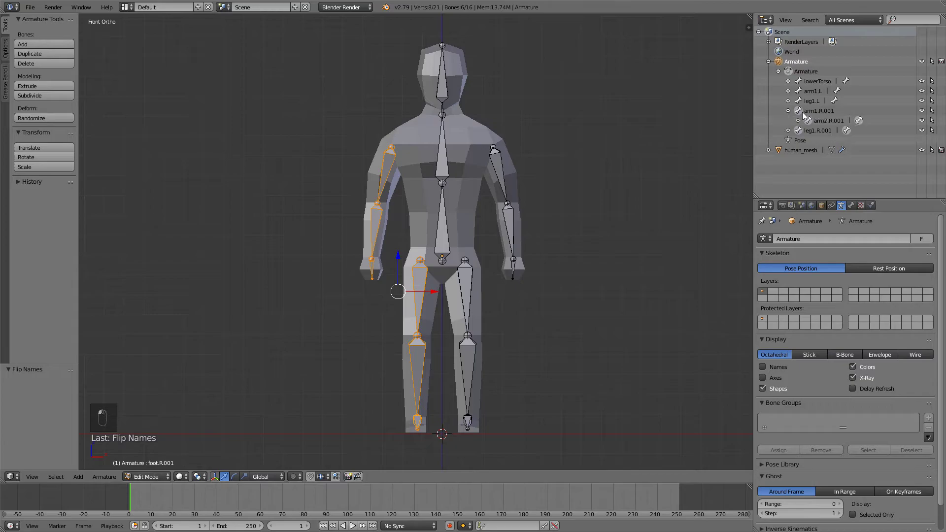
click(798, 120)
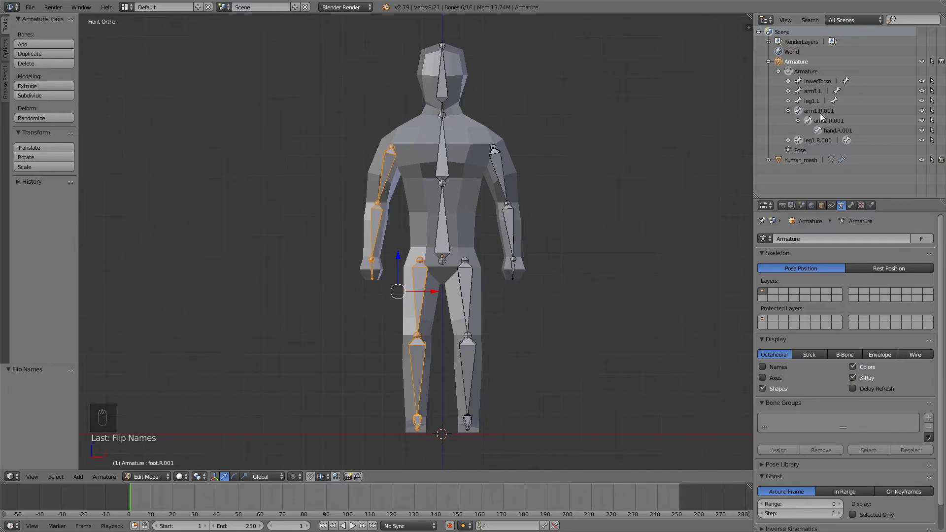
key(period)
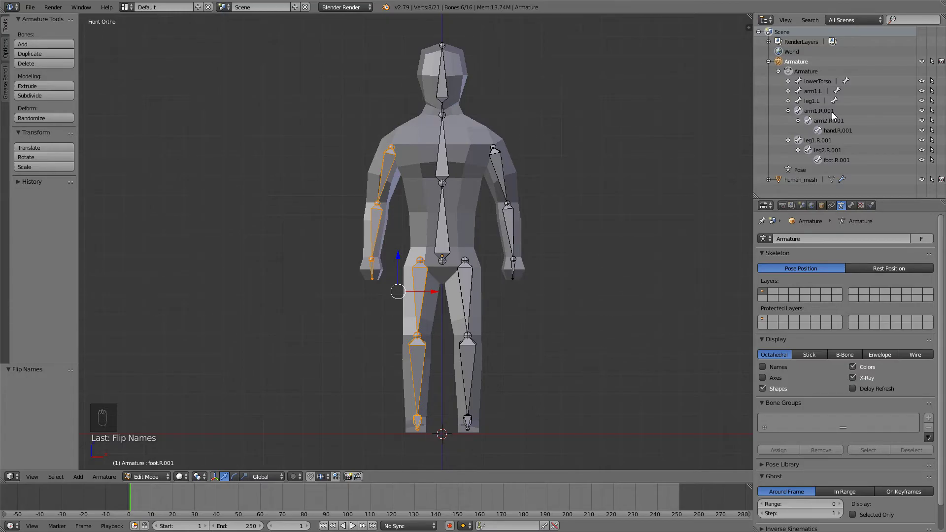
- Remove the .001 suffix from arm1.R.001 and paint-select bones in the viewport
double_click(818, 110)
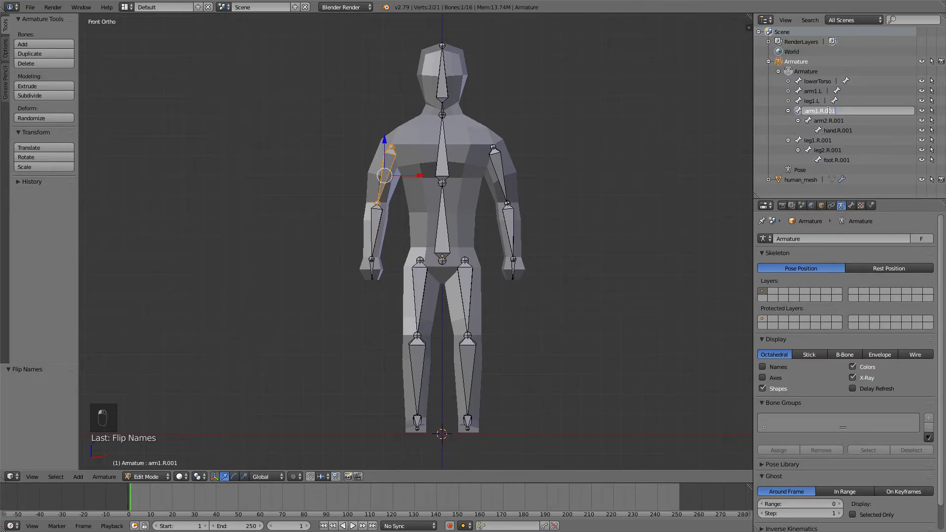
key(BackSpace)
key(BackSpace)
key(Return)
key(a)
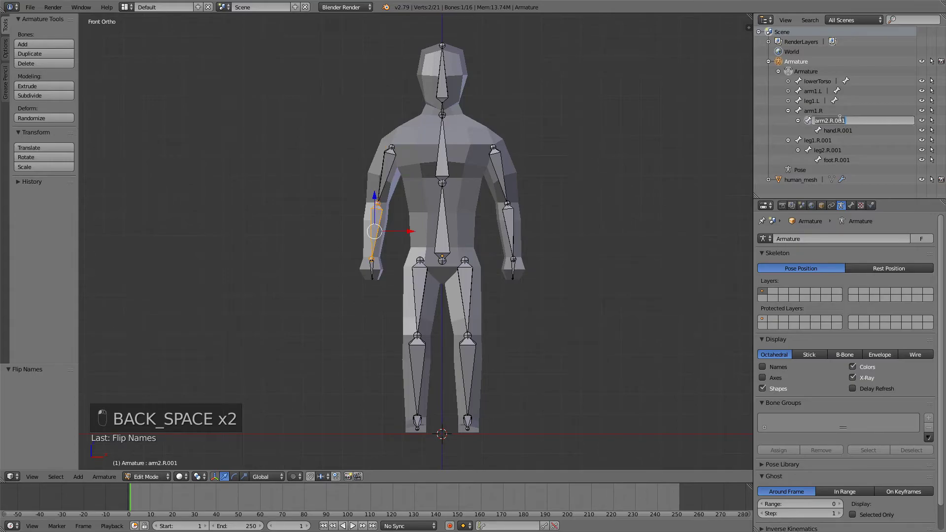
key(c)
drag(466, 269, 467, 421)
- Select all bones, clear their roll to 0°, and leave Edit Mode with the armature selected
key(a)
key(a)
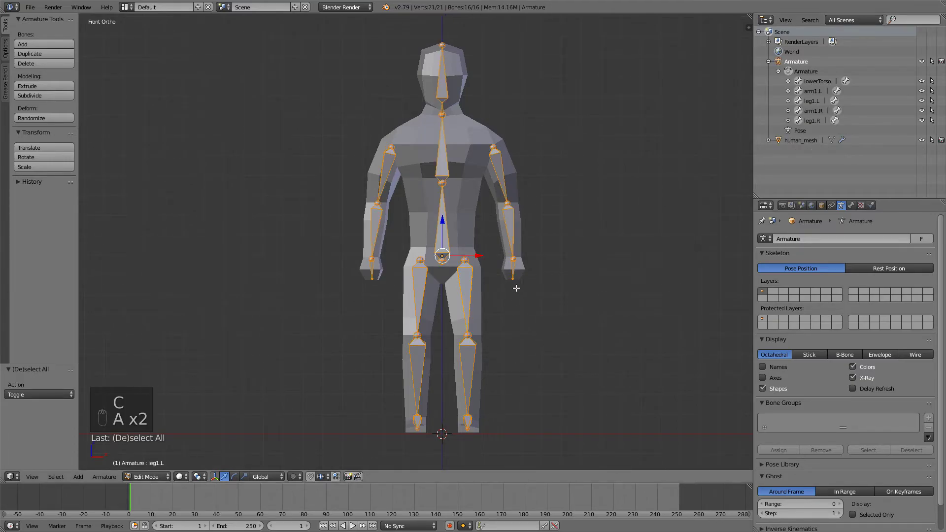
key(alt+r)
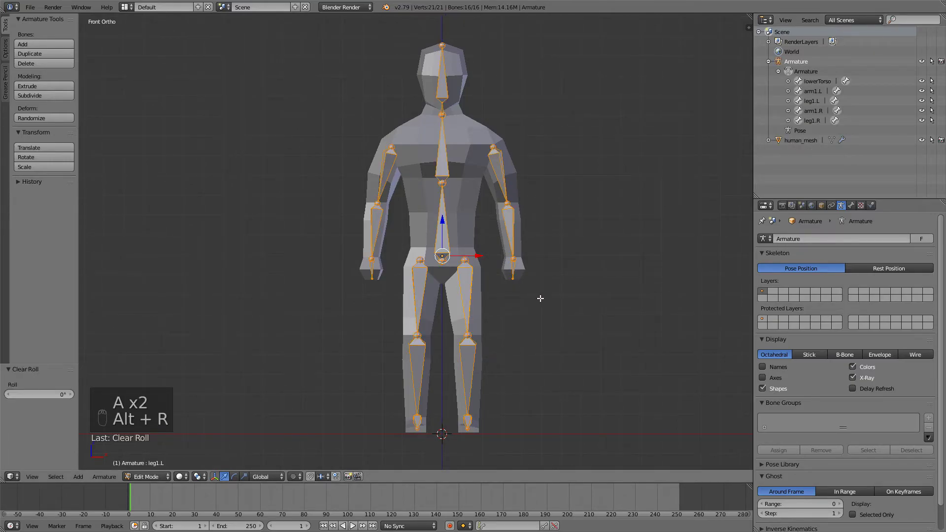
key(alt+g)
key(Tab)
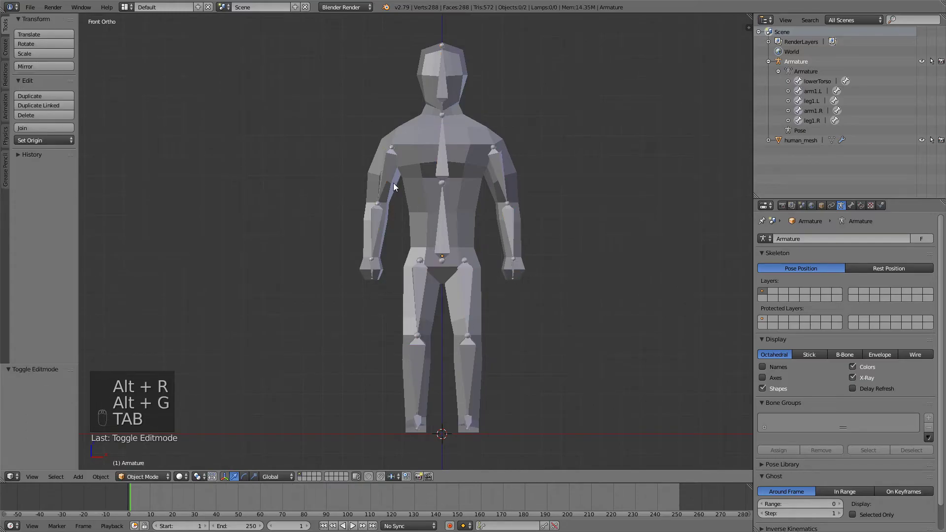
middle_drag(393, 186, 438, 205)
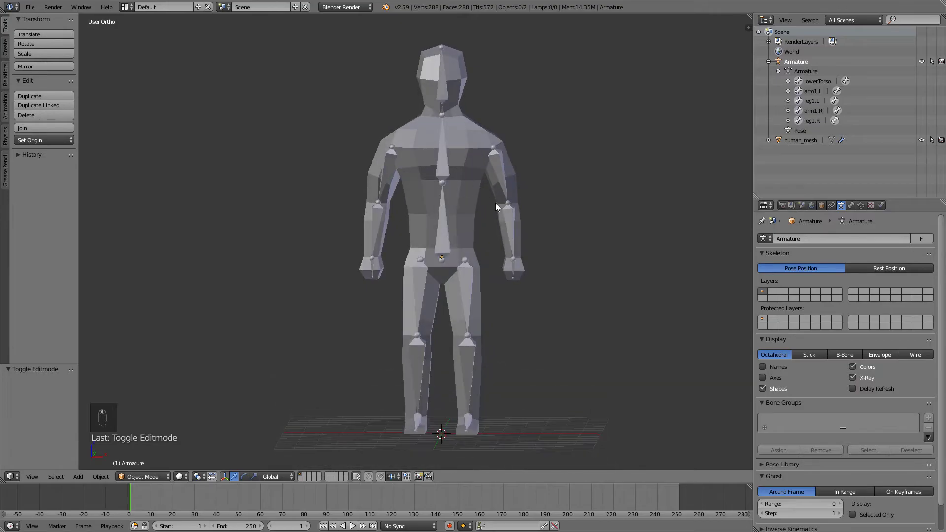
right_click(496, 176)
right_click(497, 176)
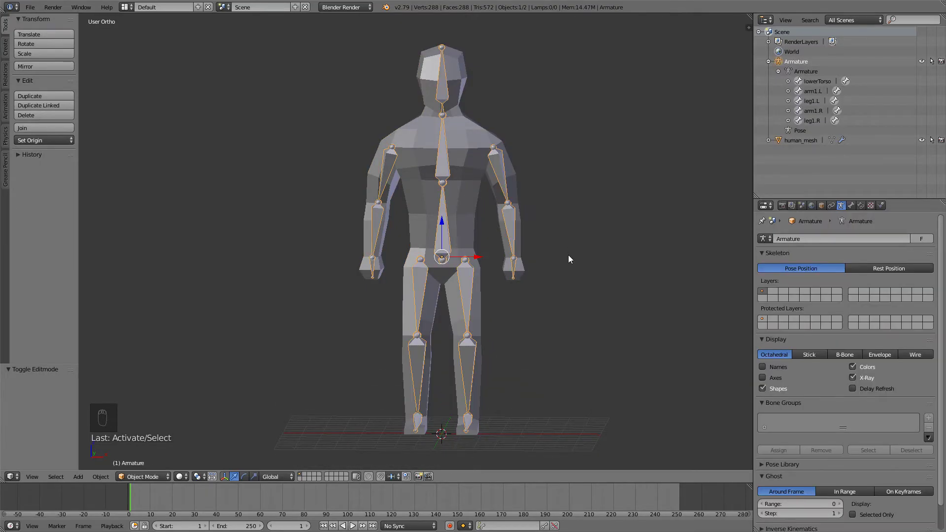
mouse_move(568, 256)
middle_down()
mouse_move(587, 274)
mouse_move(617, 278)
mouse_move(567, 247)
middle_up()
- Select the arm1.L and arm1.R bones, then lowerTorso last, in Edit Mode
key(KP_1)
key(Tab)
click(495, 147)
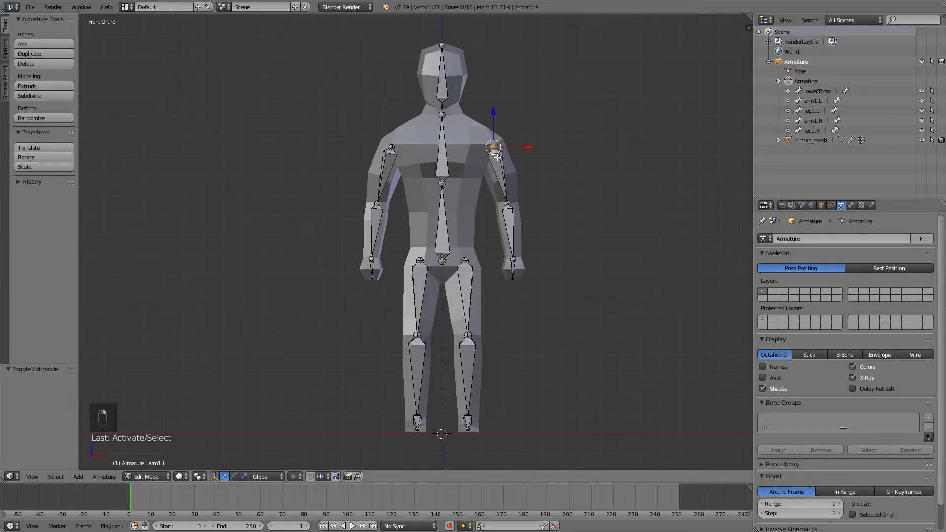
click(497, 155)
key(Tab)
key(Tab)
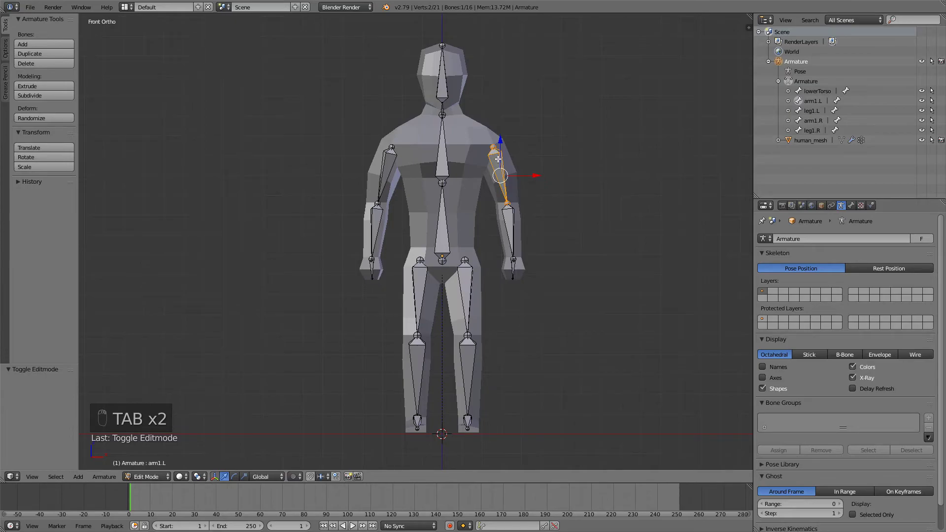
key(c)
click(391, 152)
right_click(391, 155)
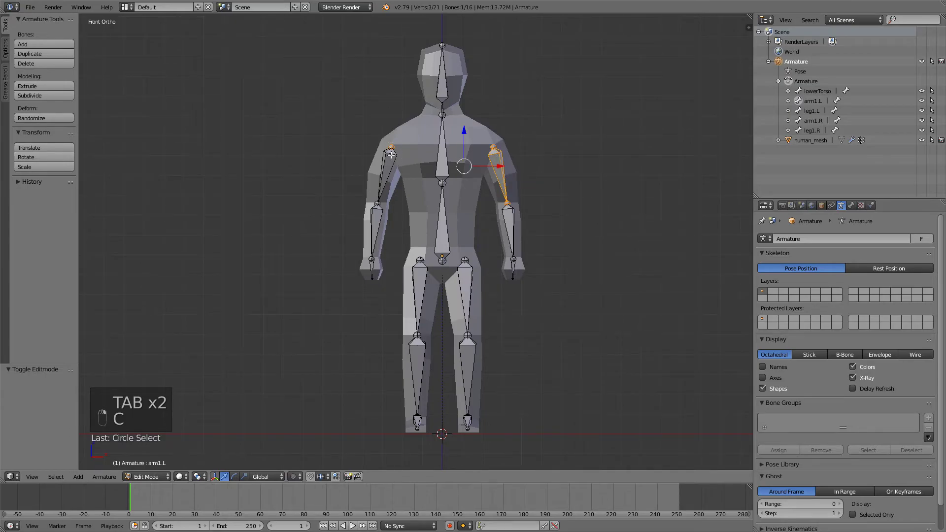
key(c)
shift+click(391, 154)
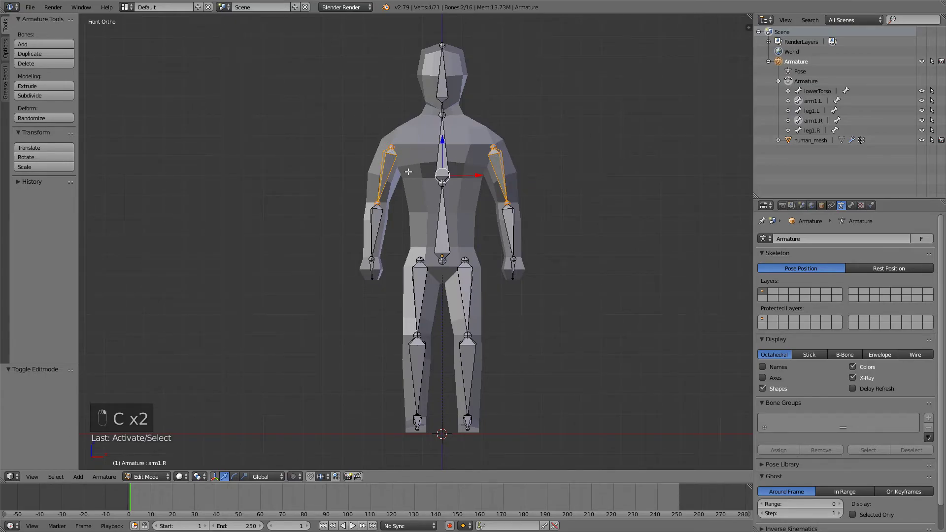
shift+click(442, 239)
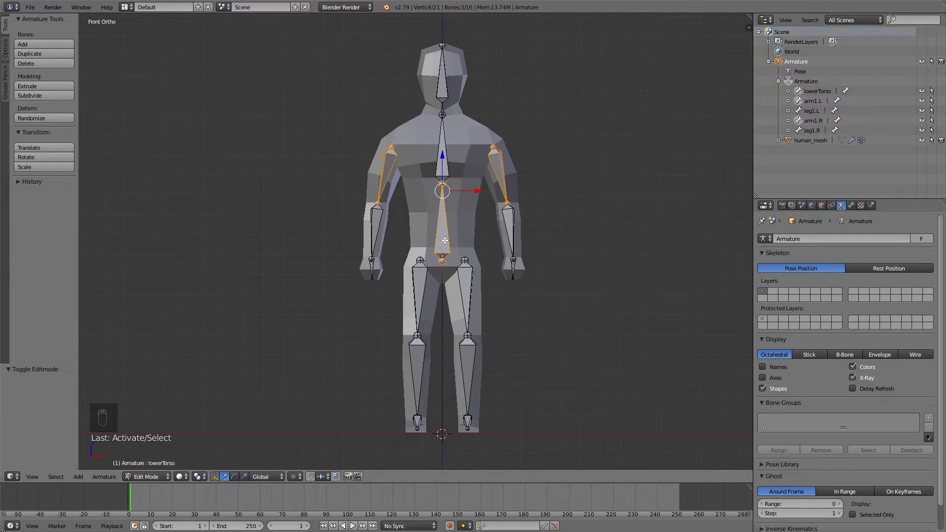
- Parent the arm bones to lowerTorso with Keep Offset and test it with a cancelled Pose Mode rotation
key(ctrl+p)
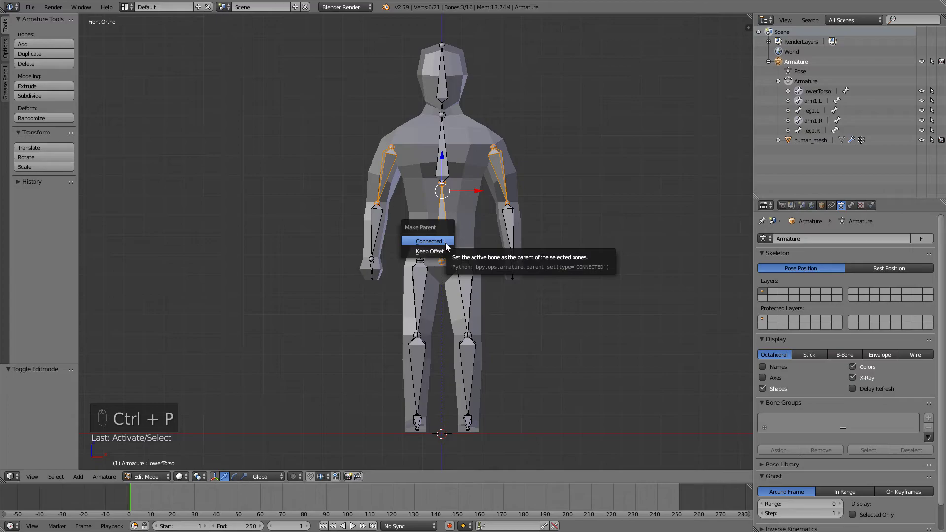
click(434, 252)
click(164, 477)
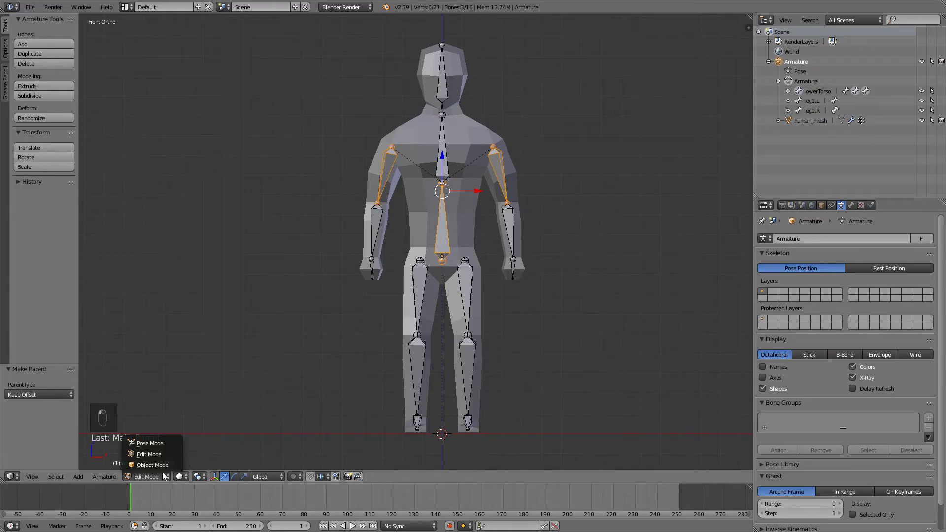
click(150, 443)
click(443, 219)
key(r)
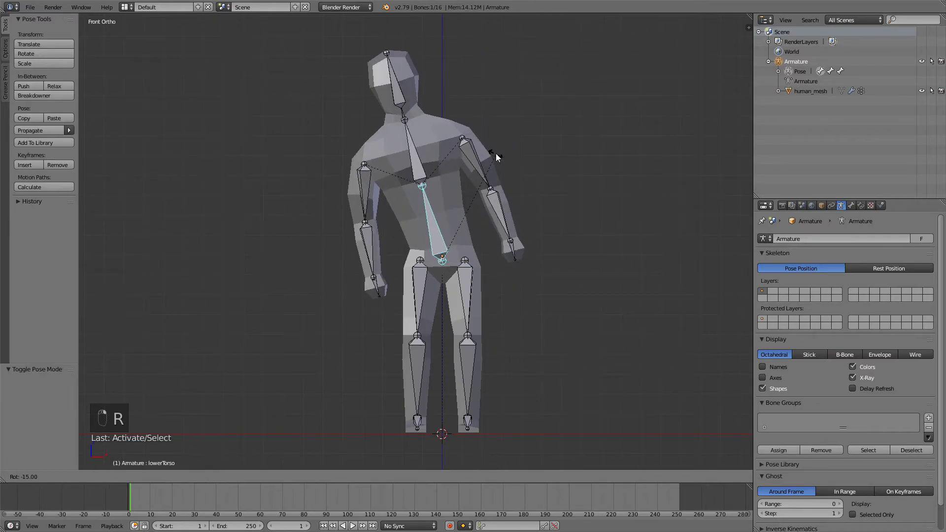
right_click(530, 178)
- In armature Edit Mode, select both thigh bones, leg1.R and leg1.L
click(143, 477)
click(128, 464)
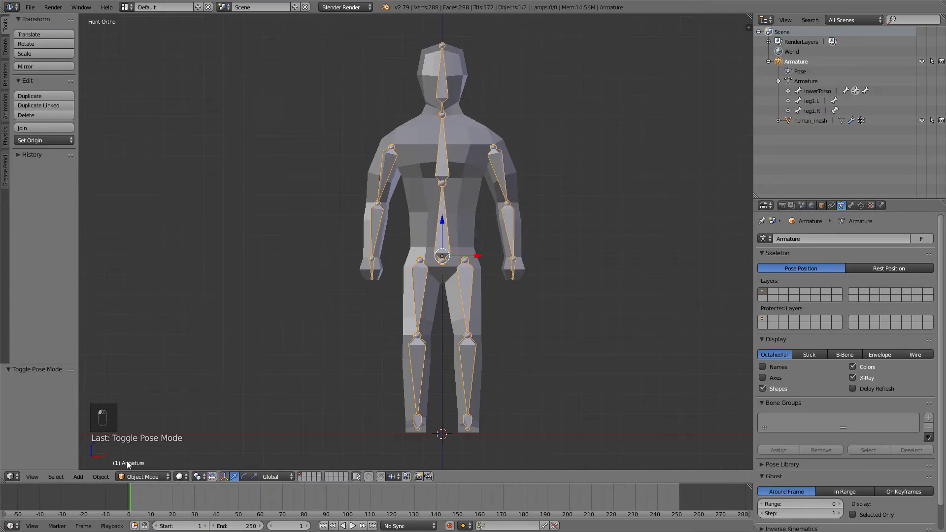
key(Tab)
right_click(419, 261)
key(c)
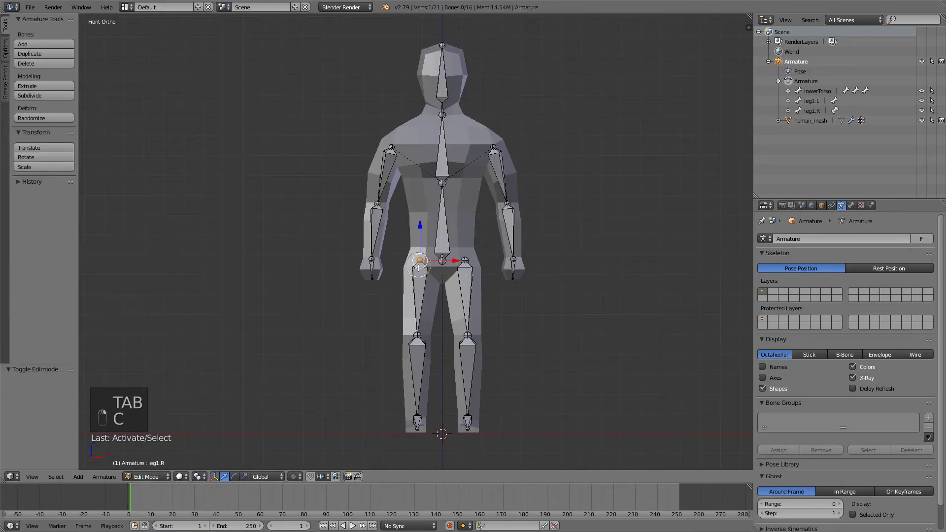
click(420, 266)
right_click(485, 301)
key(c)
click(466, 271)
right_click(470, 276)
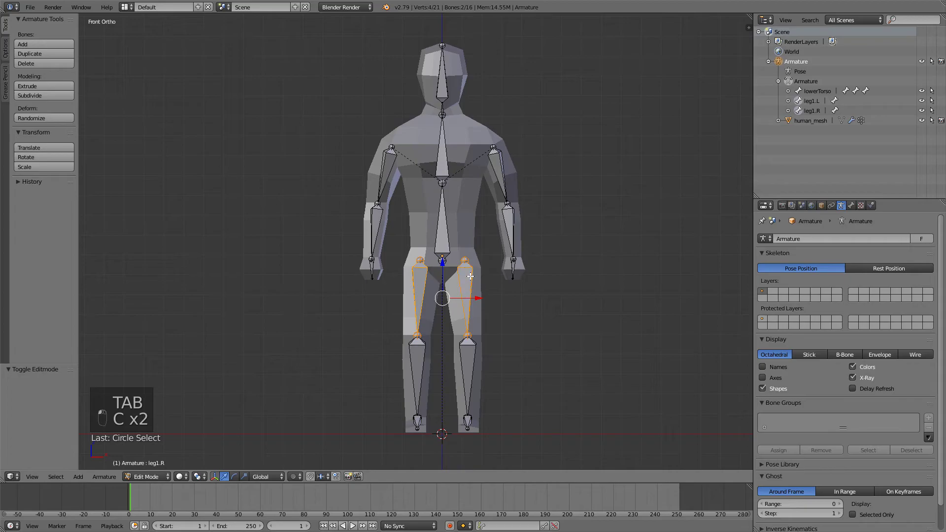
- Parent both thigh bones to lowerTorso with Keep Offset
shift+right_click(445, 244)
key(ctrl+p)
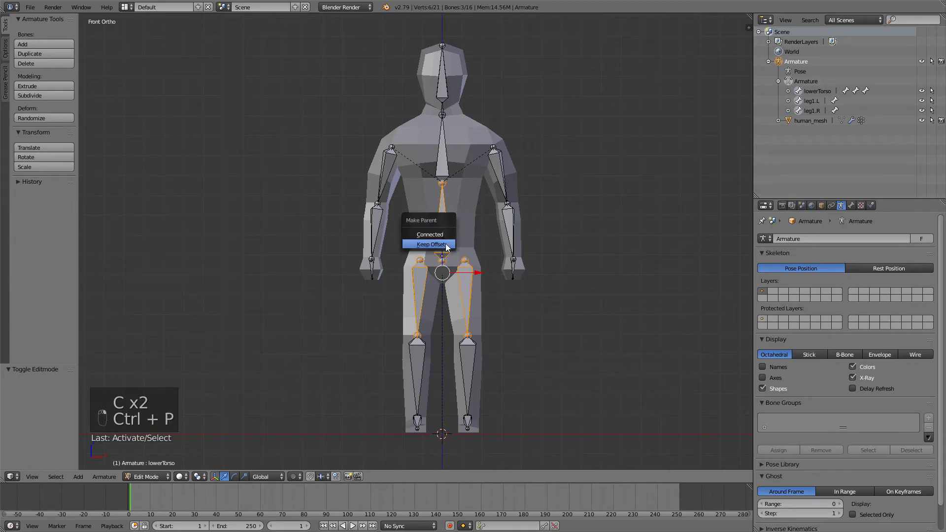
click(445, 245)
- Test-rotate lowerTorso in Pose Mode, cancel it, and expand lowerTorso's children in the Outliner
click(146, 477)
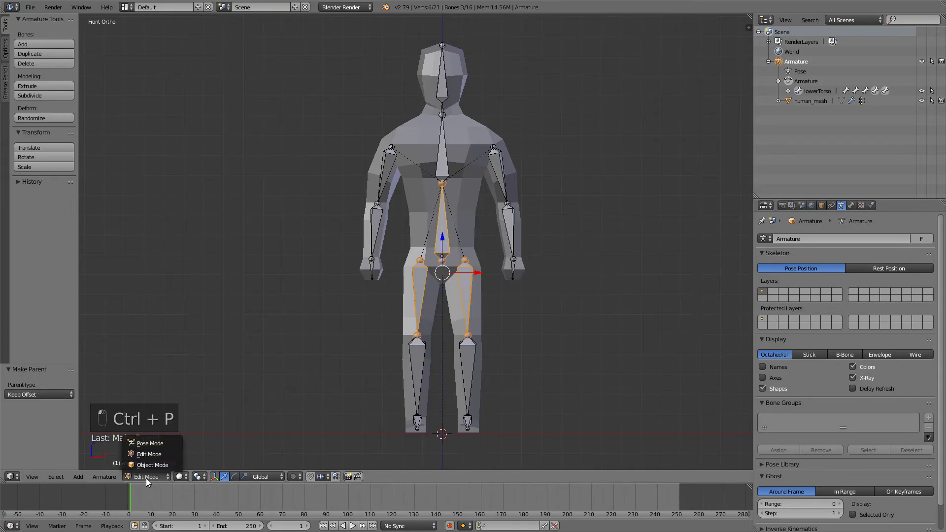
click(150, 442)
right_click(444, 234)
key(r)
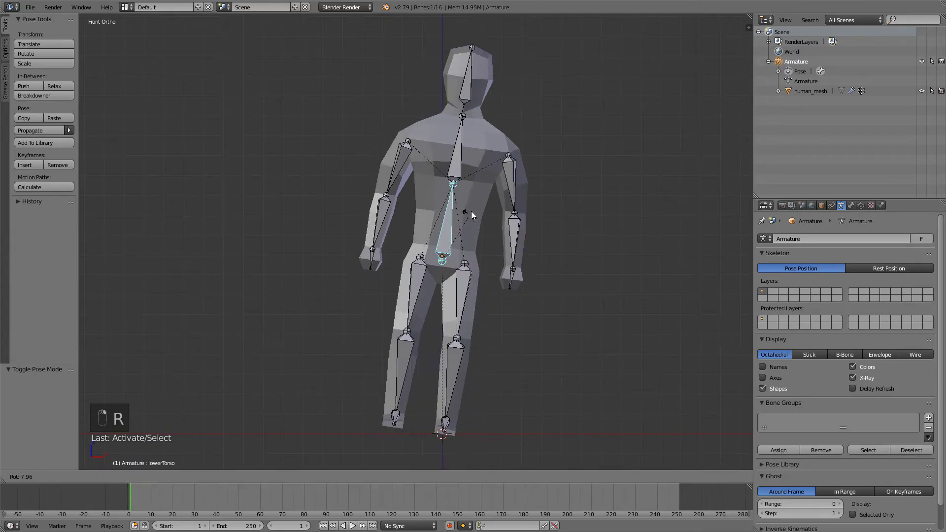
right_click(507, 176)
key(a)
key(a)
key(Tab)
key(Tab)
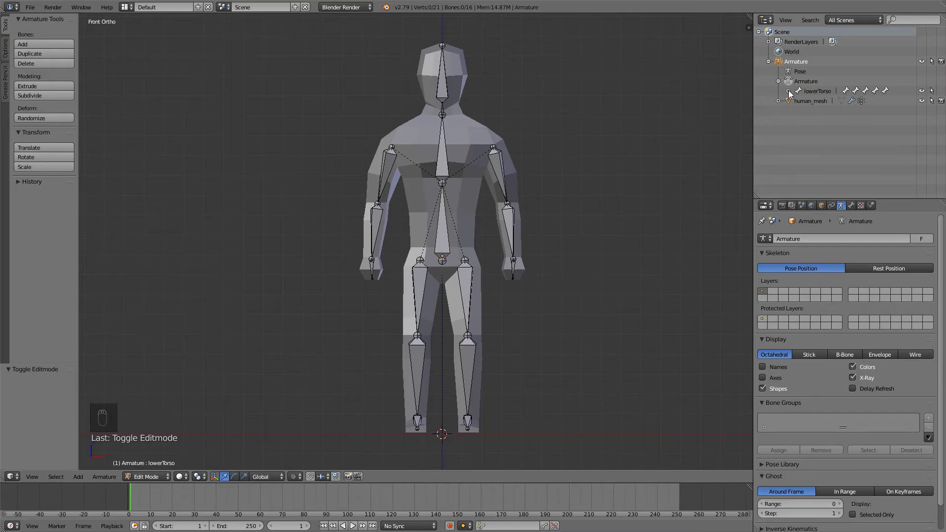
click(788, 91)
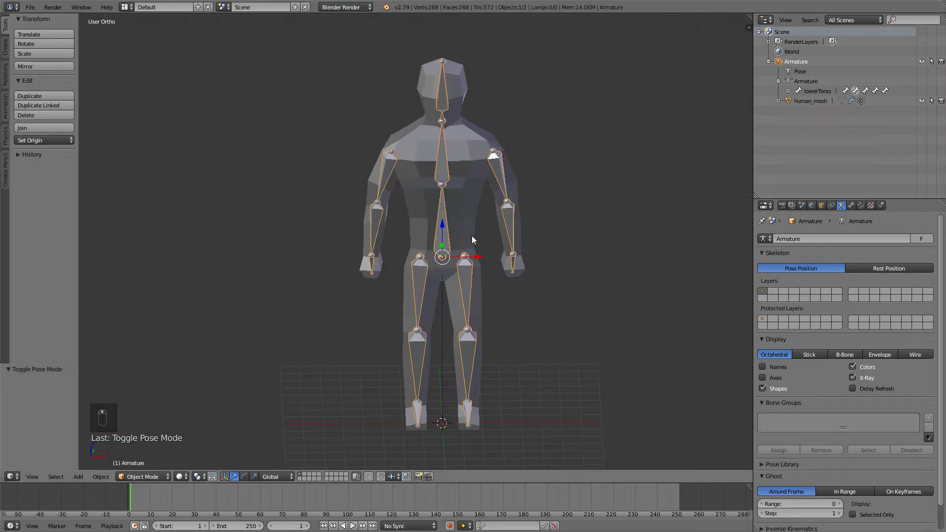
- Parent human_mesh to the Armature using With Automatic Weights
mouse_move(443, 173)
middle_down()
mouse_move(528, 197)
mouse_move(440, 161)
middle_up()
right_click(466, 171)
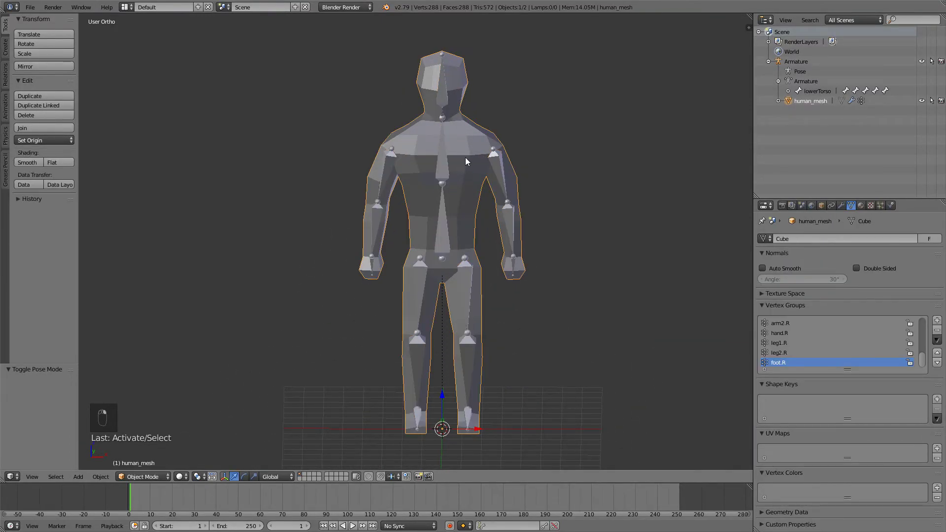
shift+right_click(441, 169)
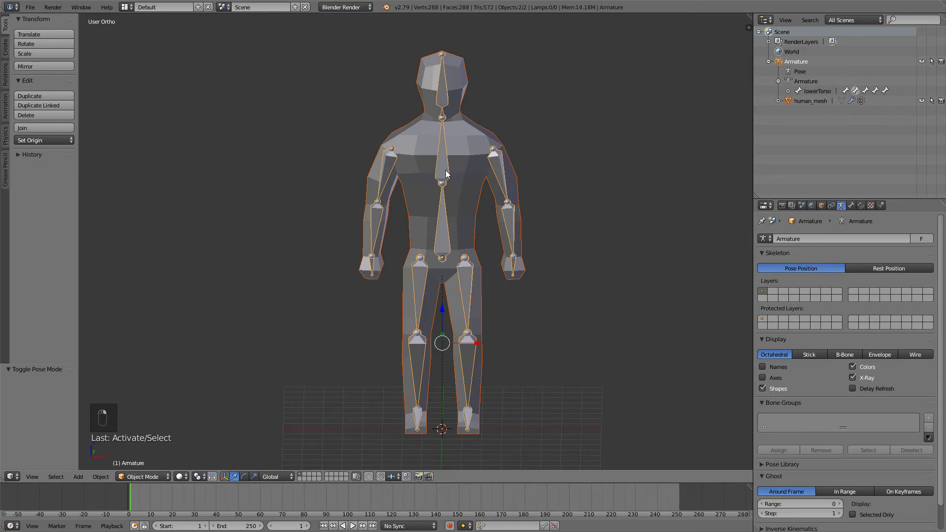
key(ctrl+p)
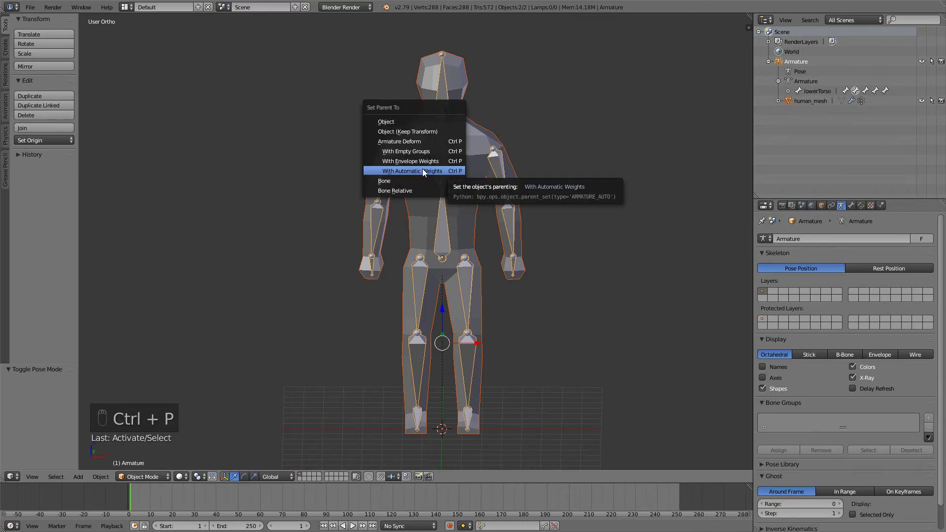
click(423, 170)
- Select the armature by itself and return it to bone Edit Mode
middle_drag(422, 169, 403, 168)
right_click(404, 162)
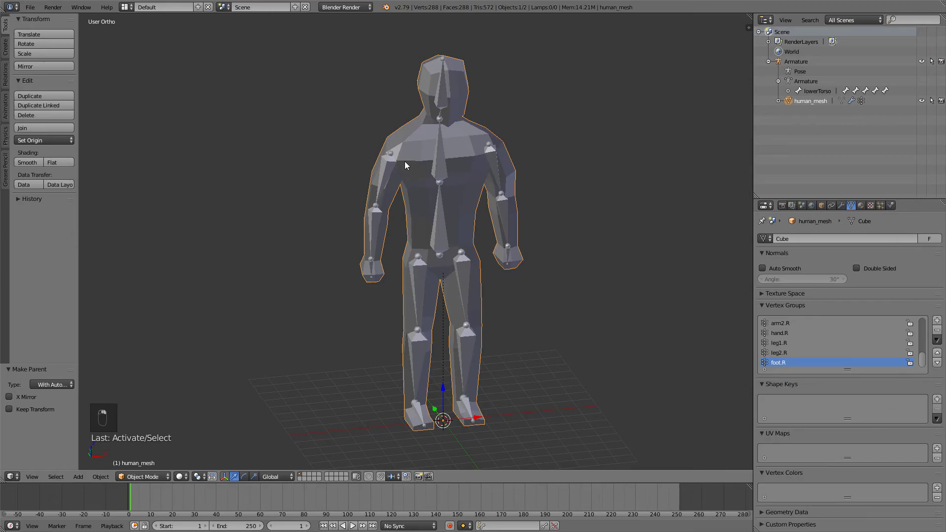
right_click(404, 163)
key(Tab)
- In Pose Mode, test-move and rotate the left arm and upperTorso bones, cancelling each test
click(146, 476)
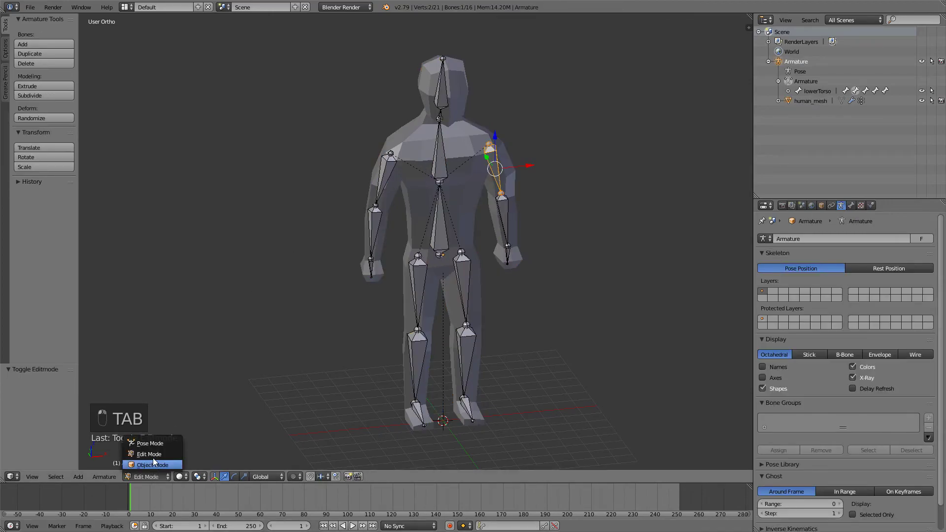
click(149, 443)
key(g)
key(r)
right_click(523, 148)
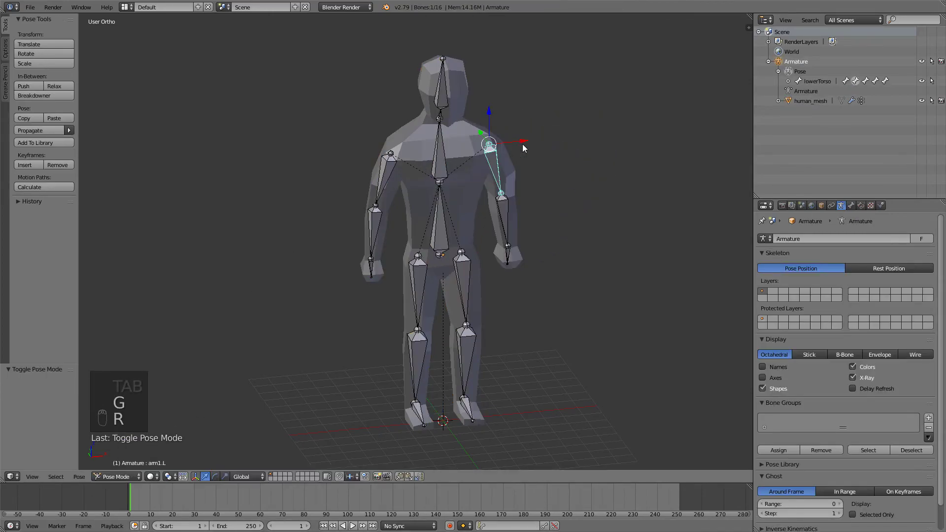
right_click(443, 163)
key(r)
right_click(480, 144)
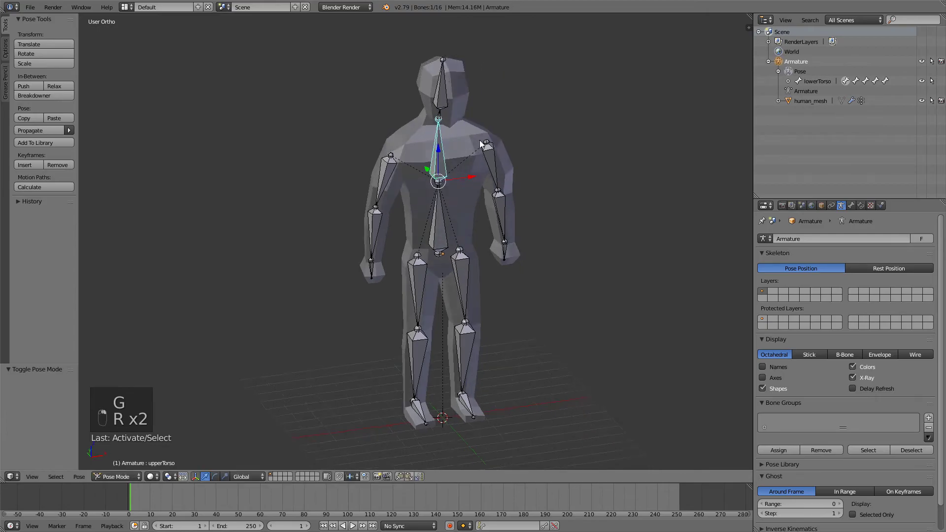
middle_drag(480, 144, 475, 118)
- Rotate the left thigh bone to bend the leg and confirm the bend
right_click(464, 295)
key(r)
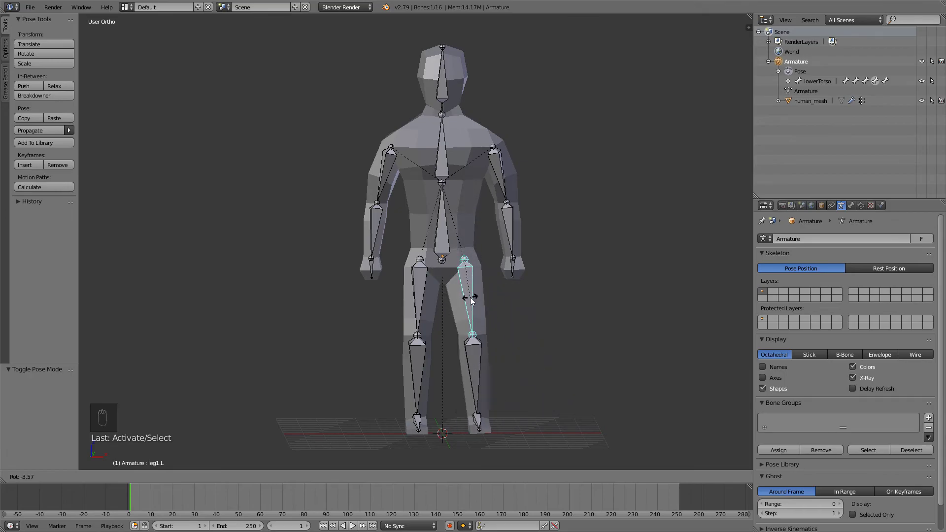
click(471, 300)
middle_drag(504, 300, 492, 277)
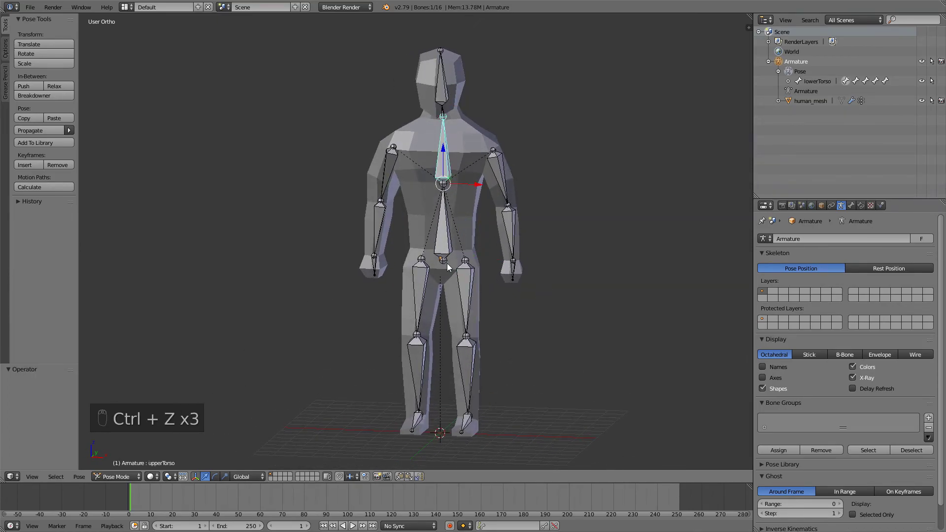
- Undo three times back to Object Mode, then deselect everything
key(ctrl+z)
key(ctrl+z)
key(ctrl+z)
key(ctrl+z)
key(ctrl+z)
key(ctrl+z)
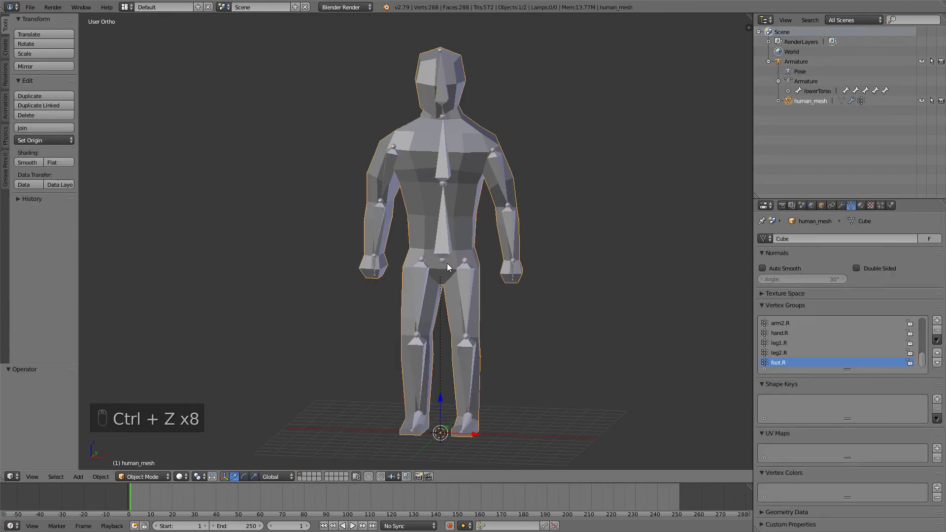
key(ctrl+z)
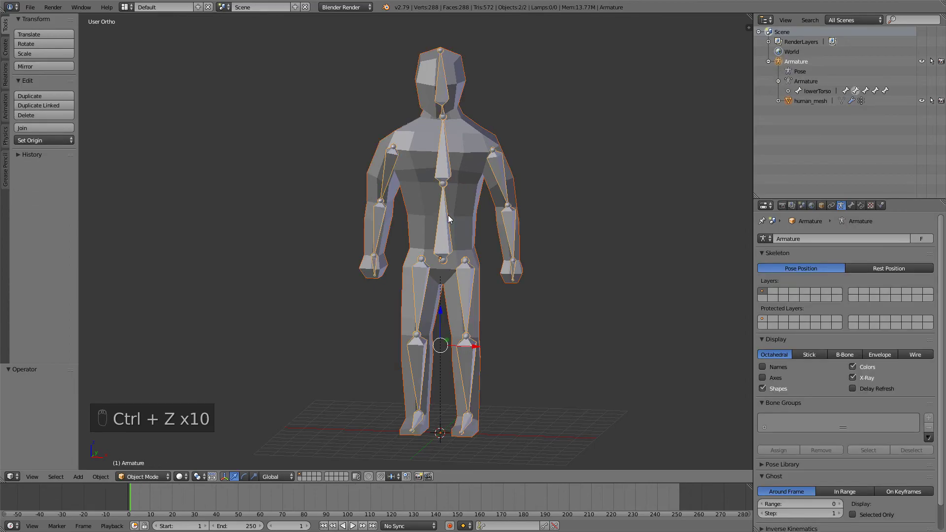
key(ctrl+z)
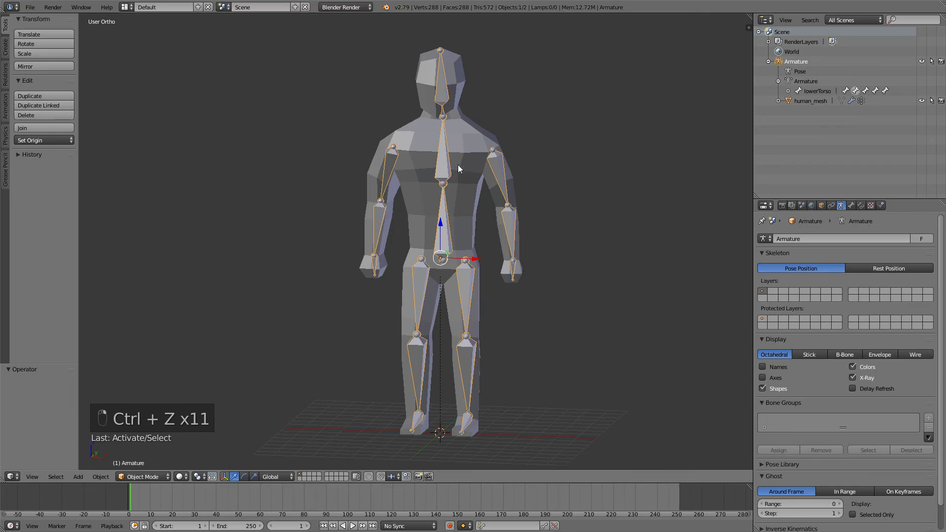
key(a)
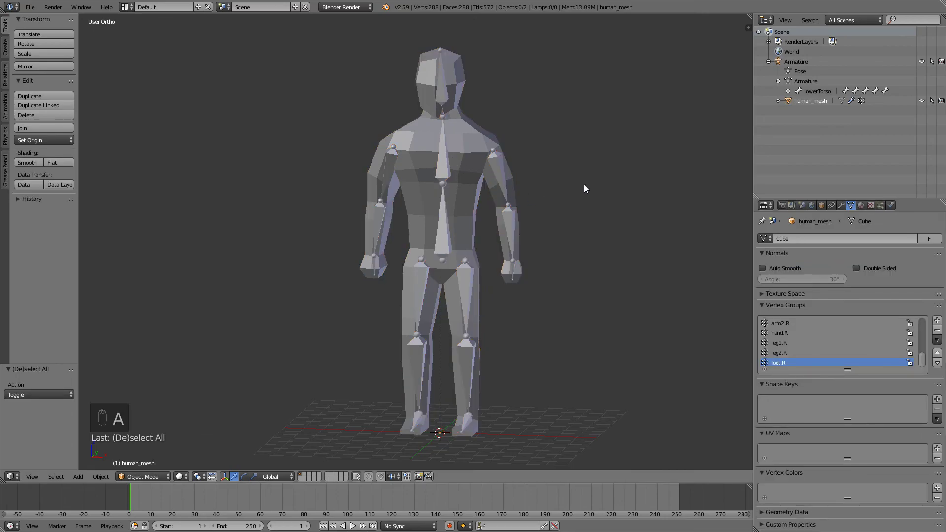